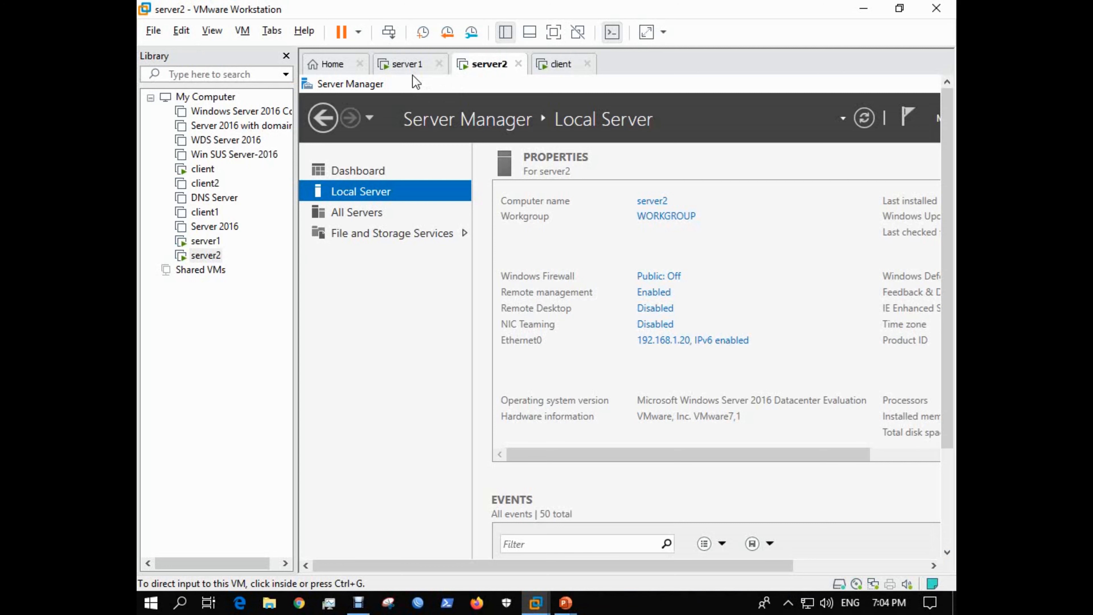
# Check the server1, server2 and client VMs, then show server1's Local Server page full screen.
pyautogui.click(424, 64)
pyautogui.click(464, 71)
pyautogui.click(560, 64)
pyautogui.click(409, 64)
pyautogui.click(356, 213)
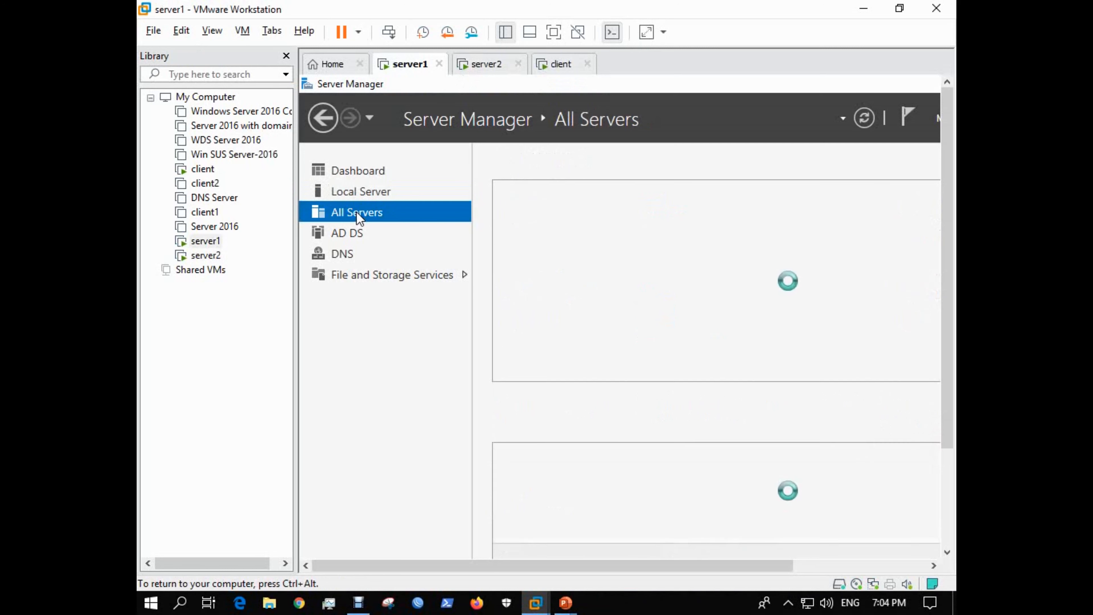
pyautogui.click(362, 192)
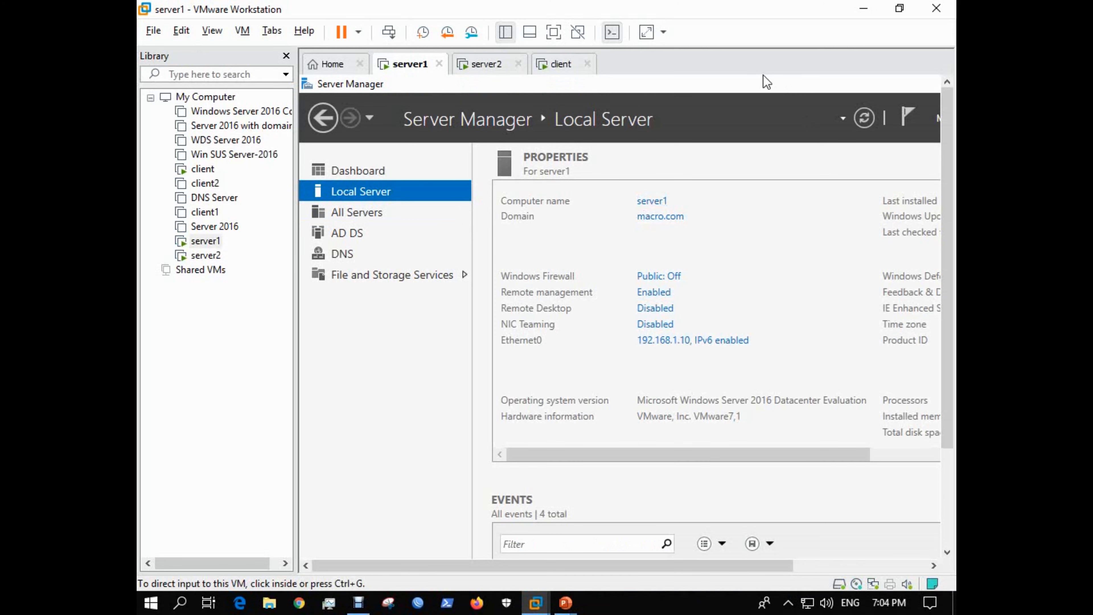
pyautogui.hotkey('ctrl', 'alt', 'Return')
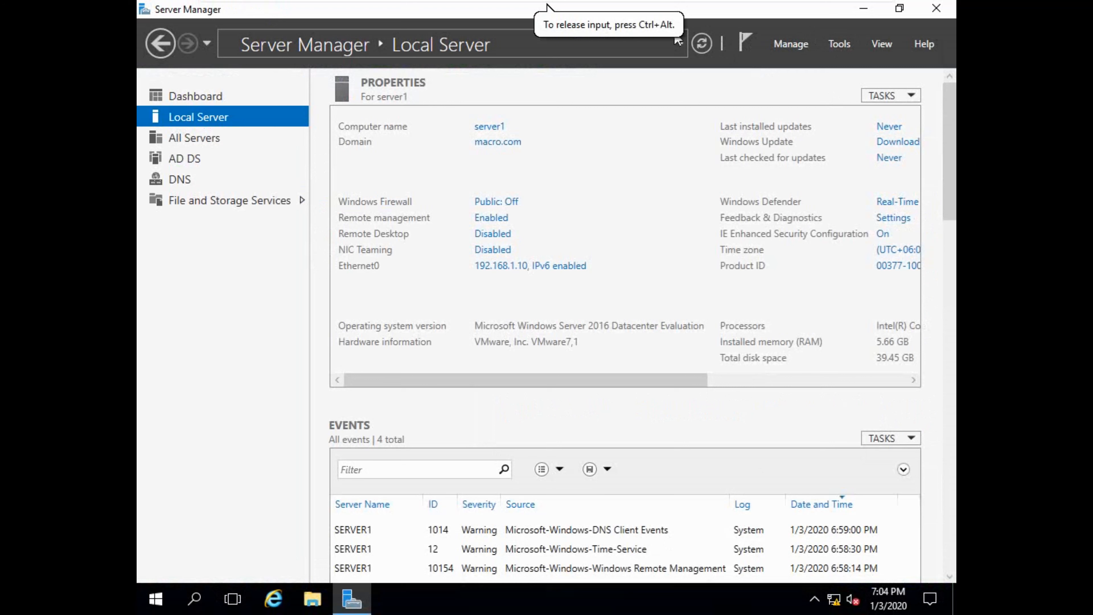
# Open Active Directory Users and Computers and list macro.com's Domain Controllers, selecting SERVER1.
pyautogui.click(839, 44)
pyautogui.click(762, 135)
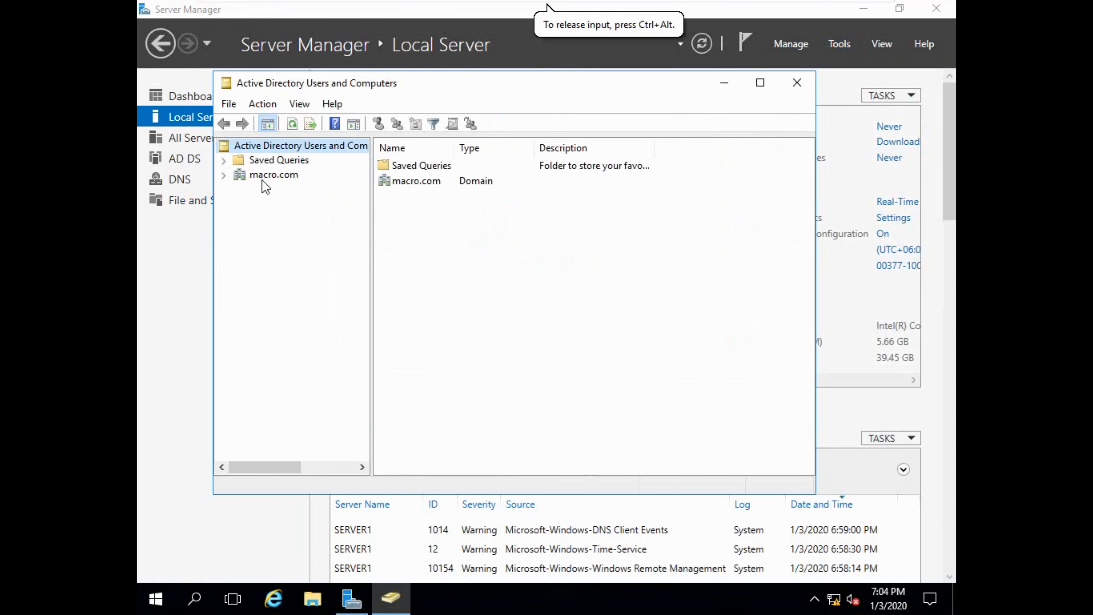
pyautogui.click(227, 176)
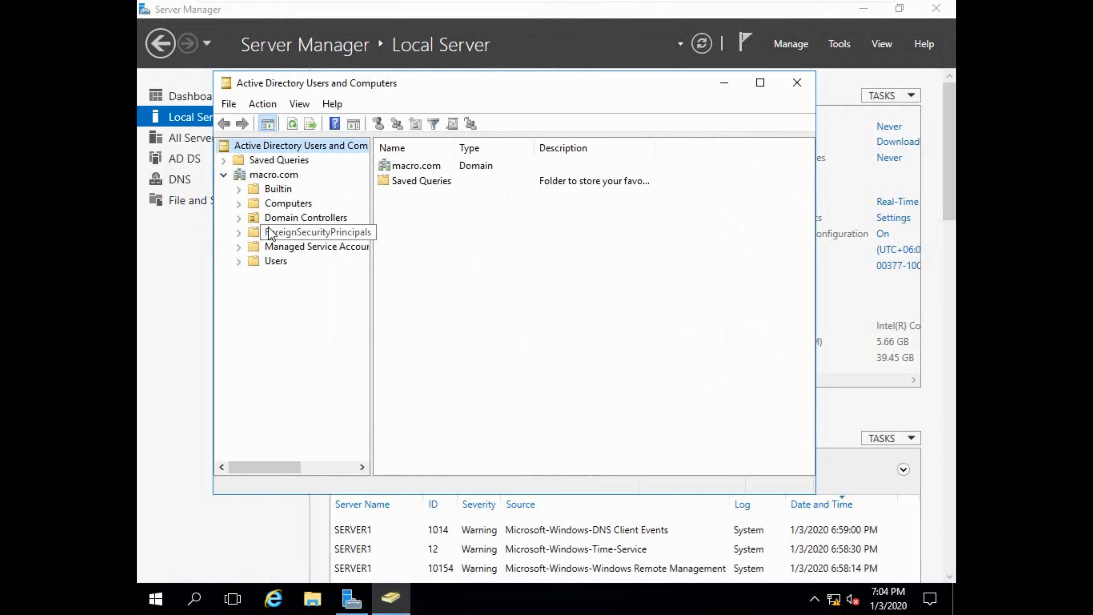
pyautogui.click(297, 220)
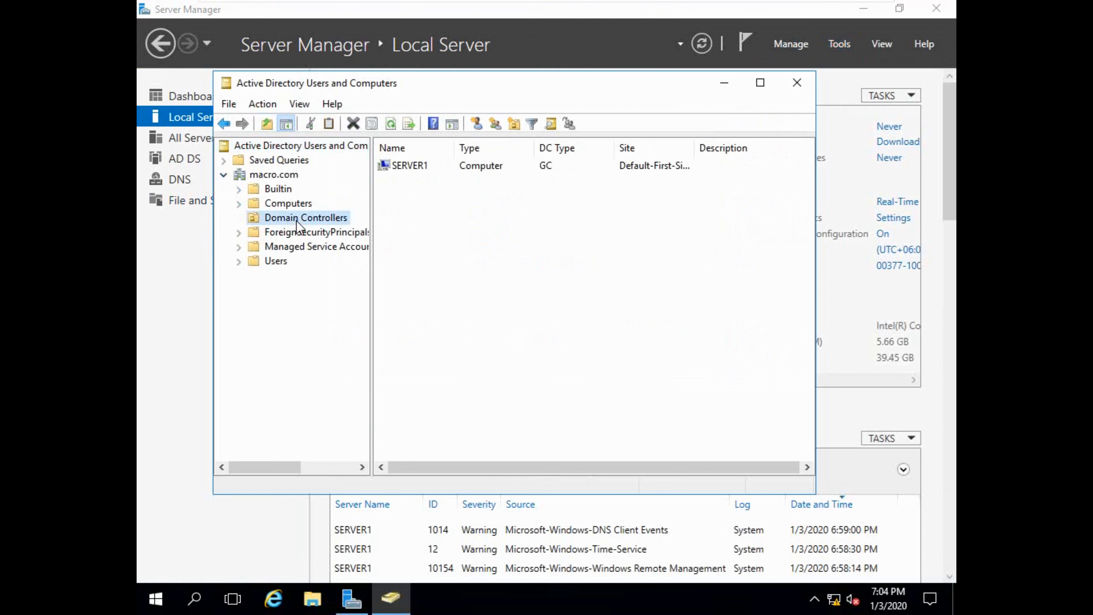
pyautogui.click(418, 167)
# Move the console lower, minimize it, and close the Tools menu without choosing anything.
pyautogui.moveTo(558, 94); pyautogui.dragTo(574, 156)
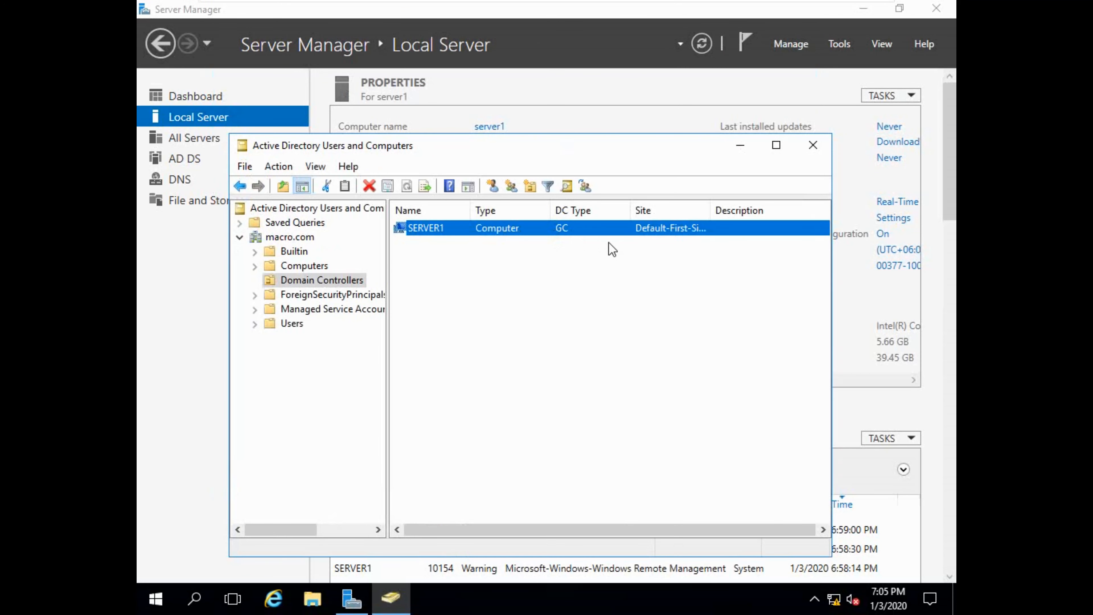
pyautogui.click(740, 149)
pyautogui.click(836, 43)
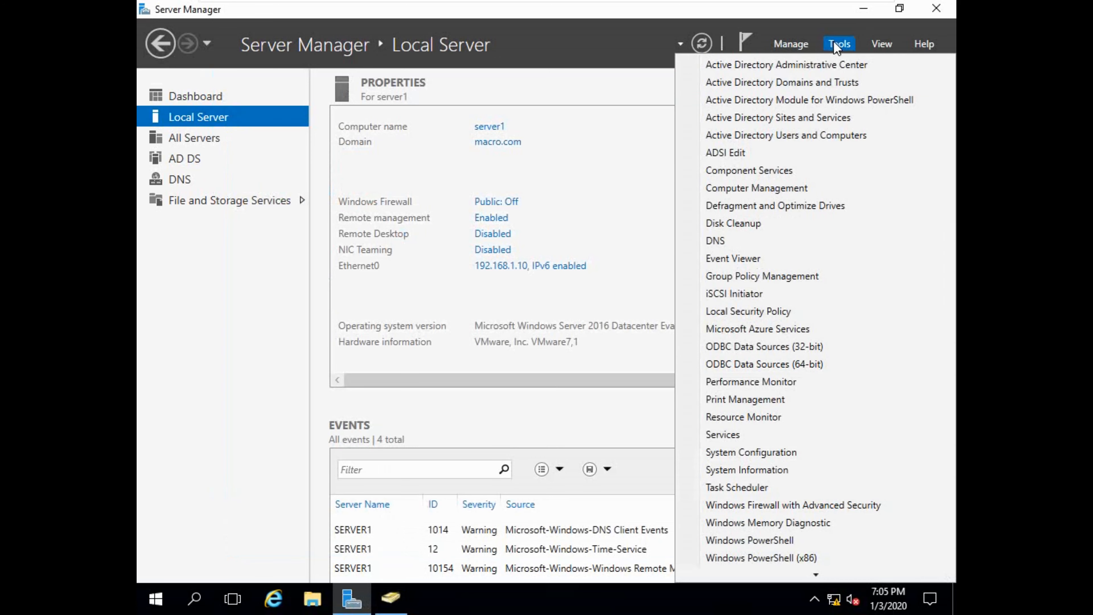
pyautogui.click(760, 119)
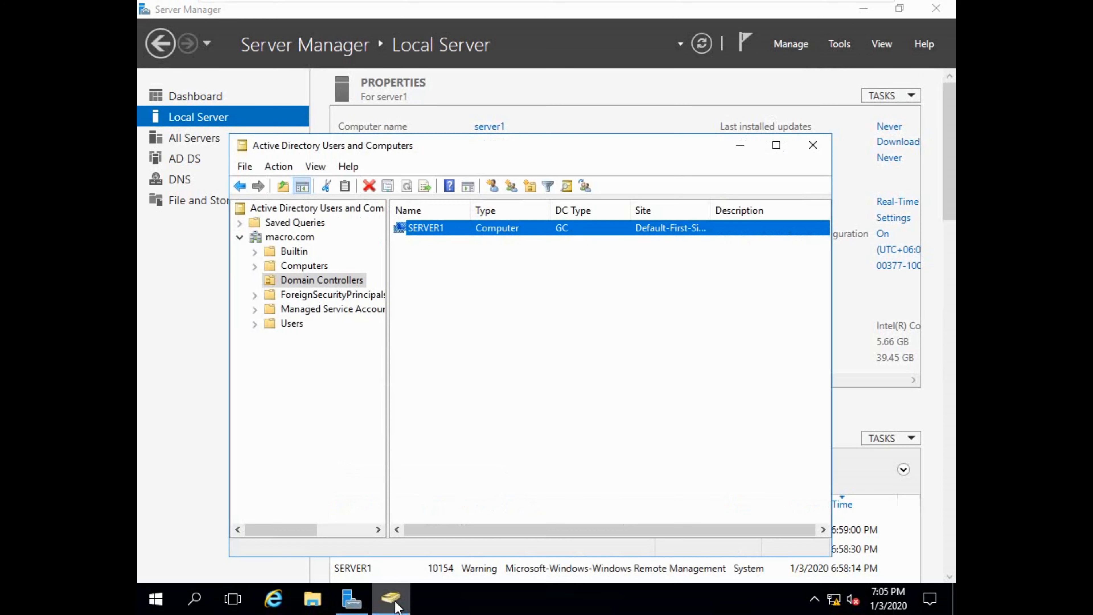
# Open Active Directory Sites and Services and list the servers in Default-First-Site-Name.
pyautogui.click(839, 44)
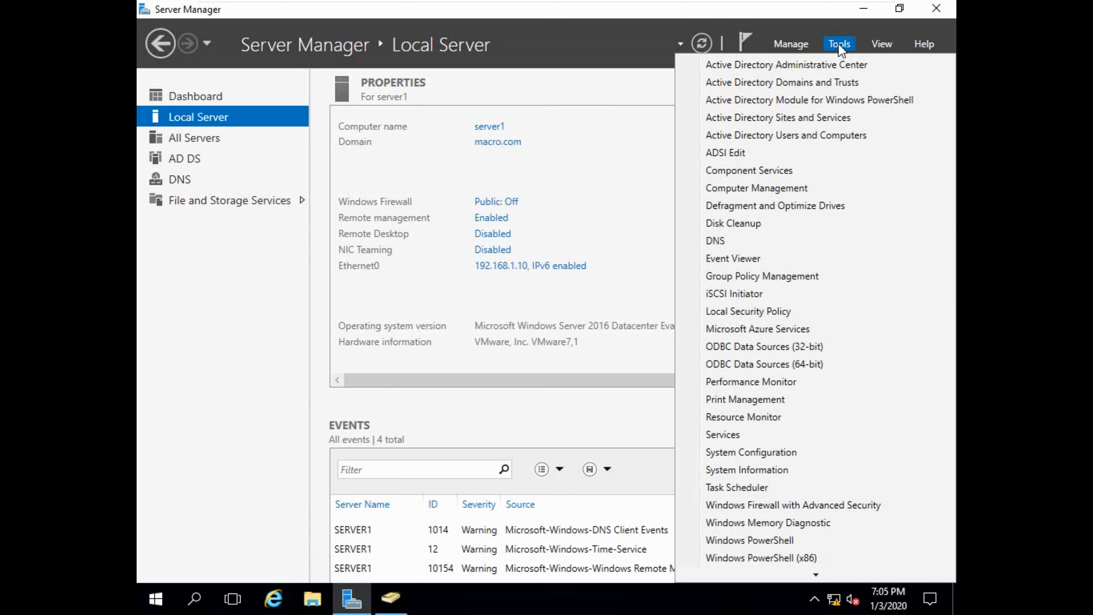
pyautogui.click(800, 117)
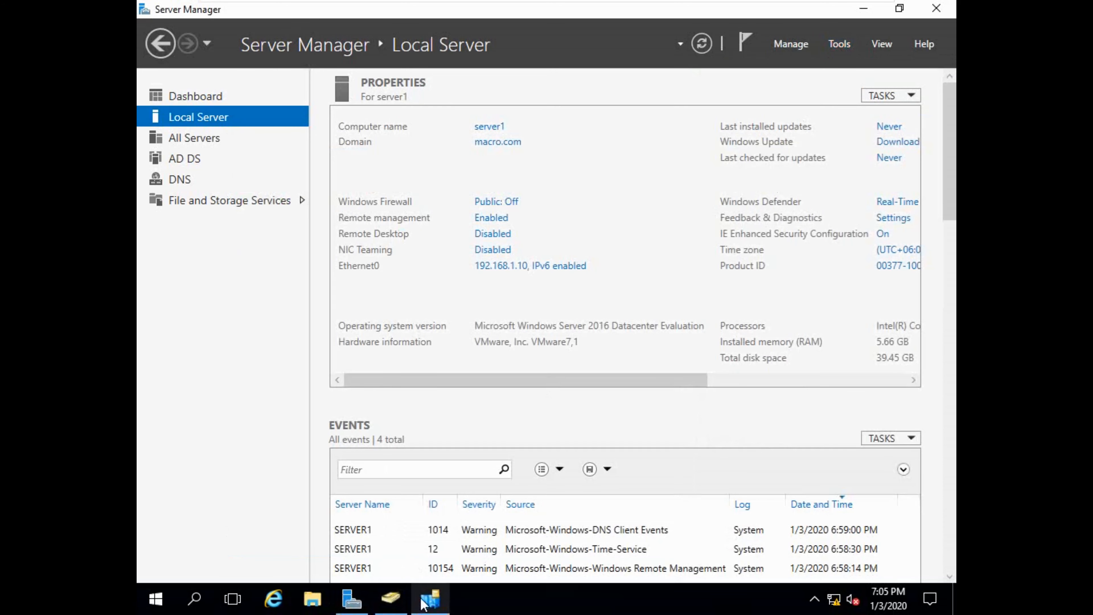
pyautogui.click(292, 196)
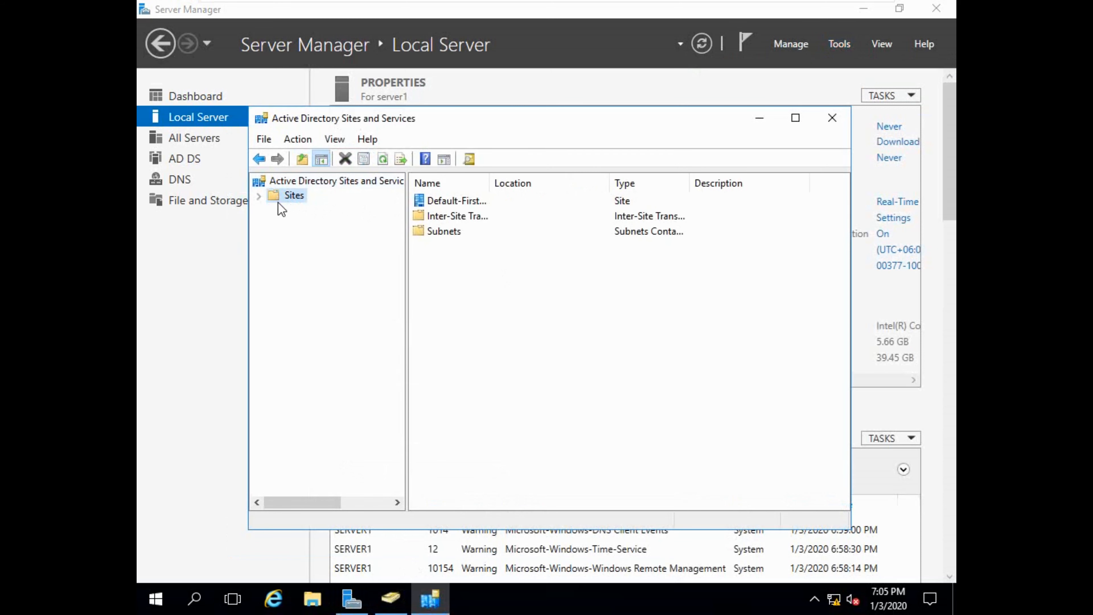
pyautogui.click(260, 196)
pyautogui.click(279, 238)
pyautogui.click(322, 252)
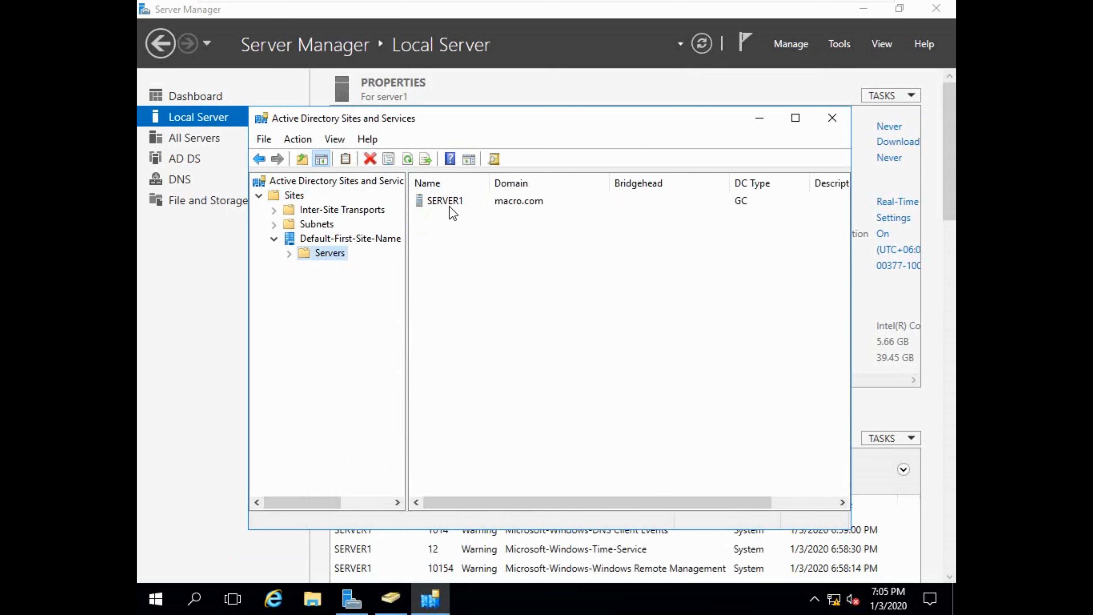
# Move and minimize the Sites and Services console, then switch to the server2 VM.
pyautogui.moveTo(721, 126); pyautogui.dragTo(643, 253)
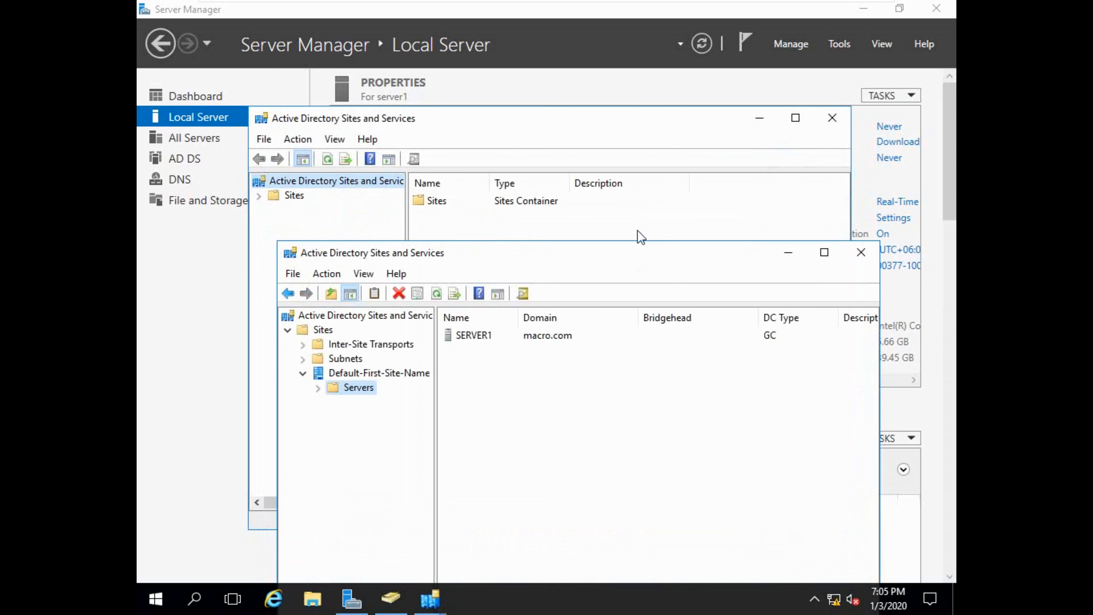
pyautogui.click(775, 253)
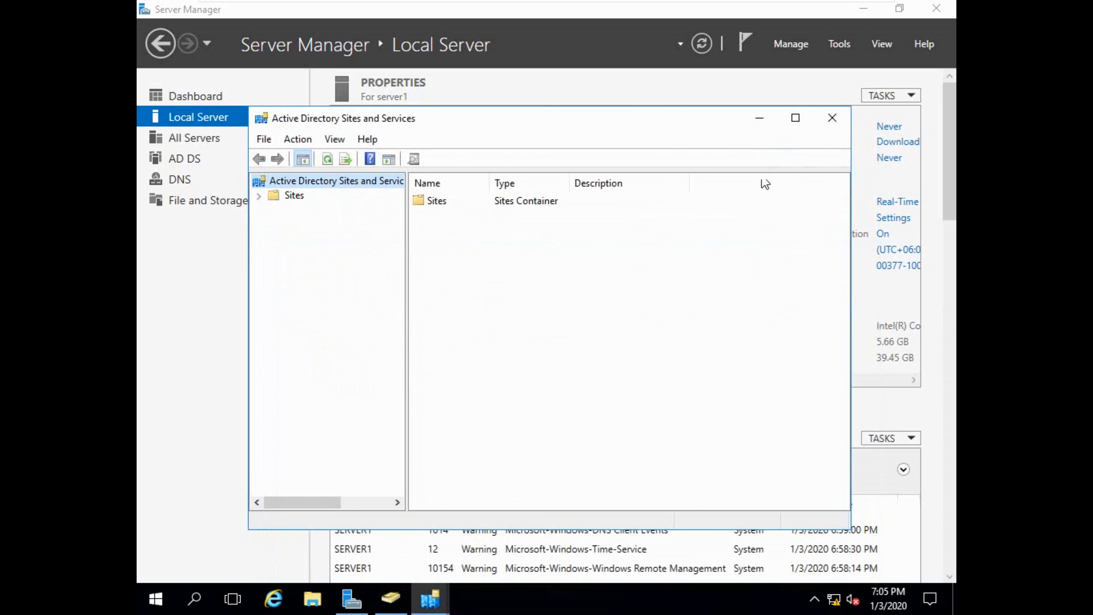
pyautogui.click(758, 121)
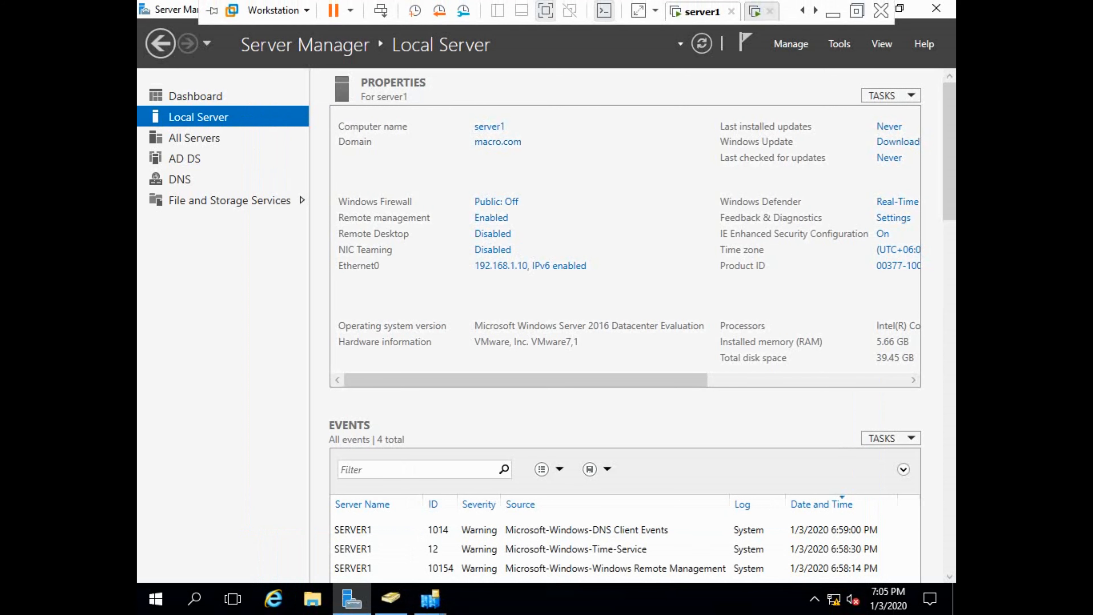
pyautogui.click(758, 12)
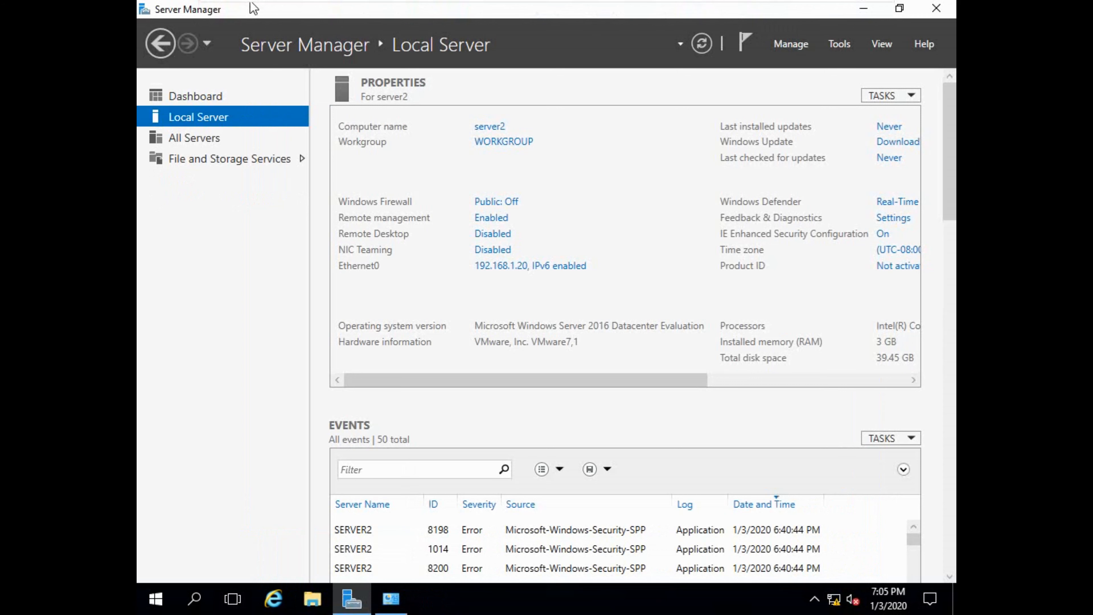
# Install the Active Directory Domain Services role with its management tools on server2 via Add Roles and Features.
pyautogui.click(793, 39)
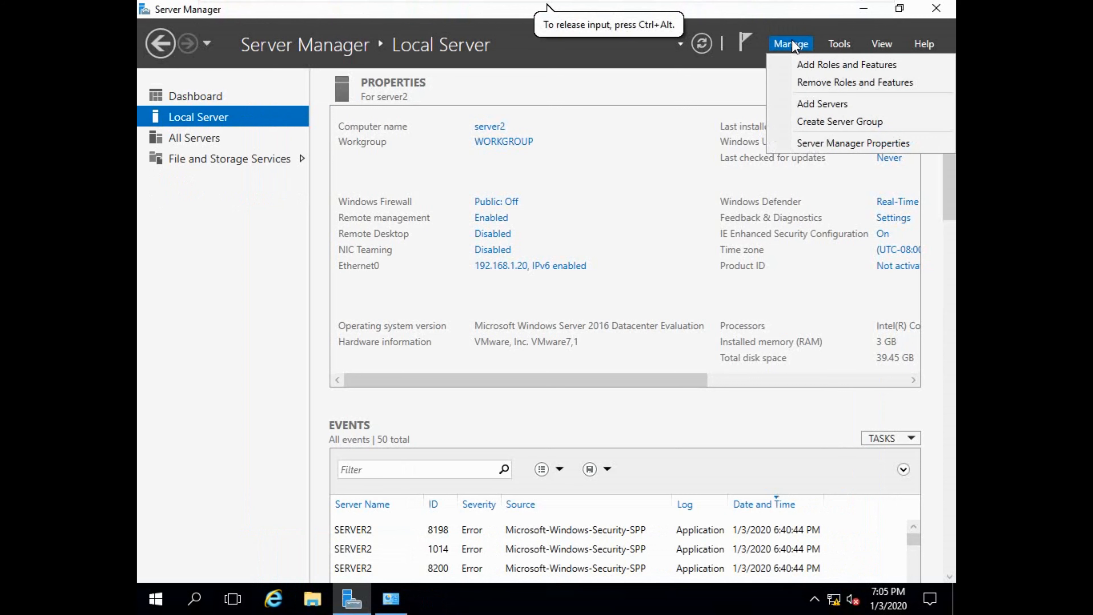
pyautogui.click(811, 65)
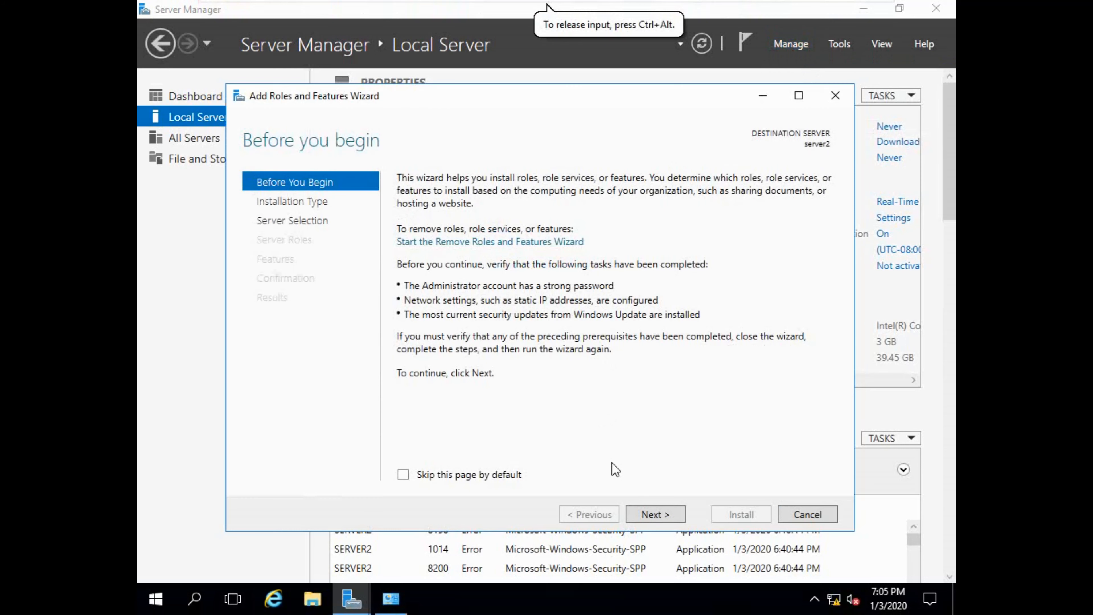
pyautogui.click(641, 515)
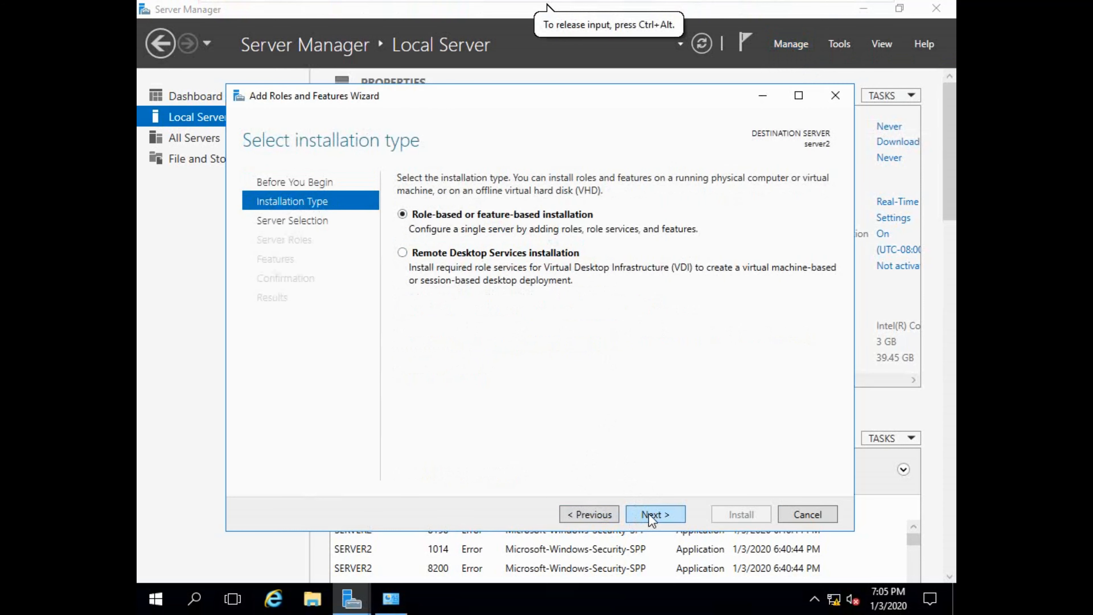
pyautogui.click(648, 516)
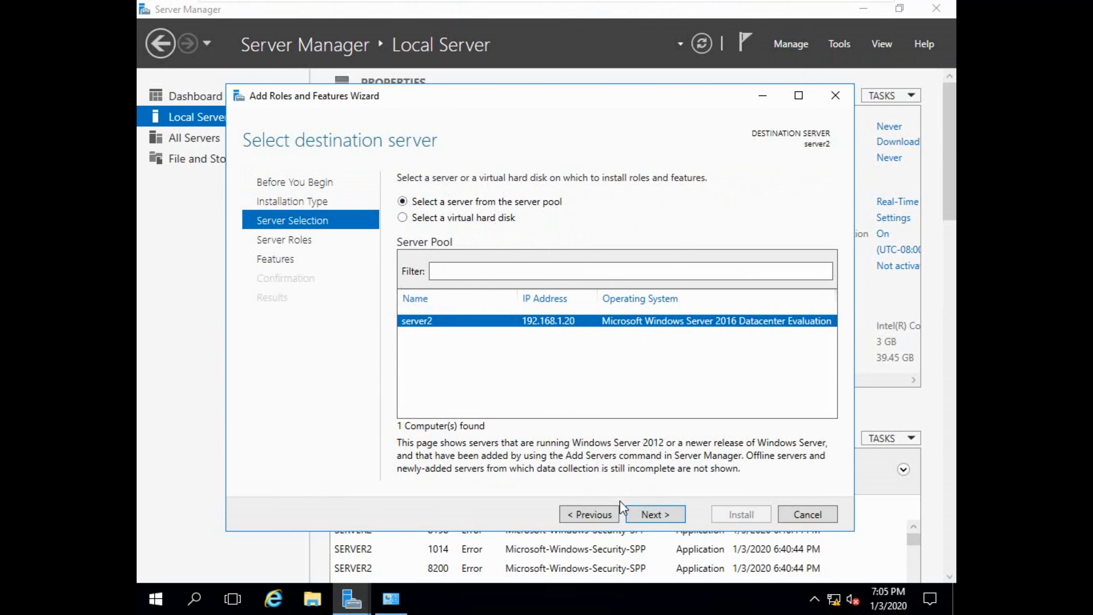
pyautogui.click(639, 510)
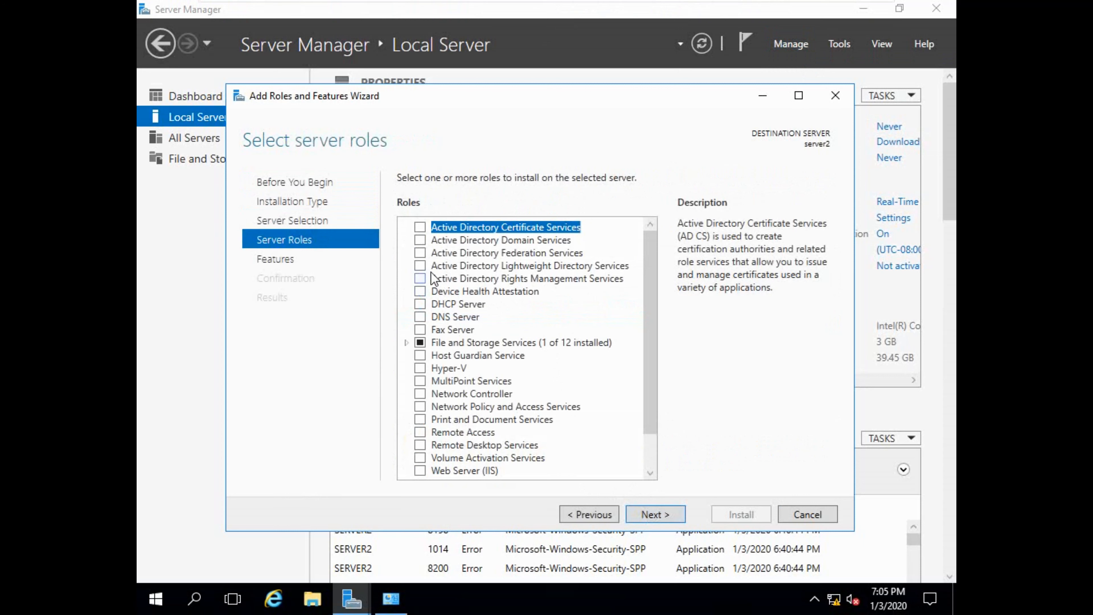
pyautogui.click(418, 240)
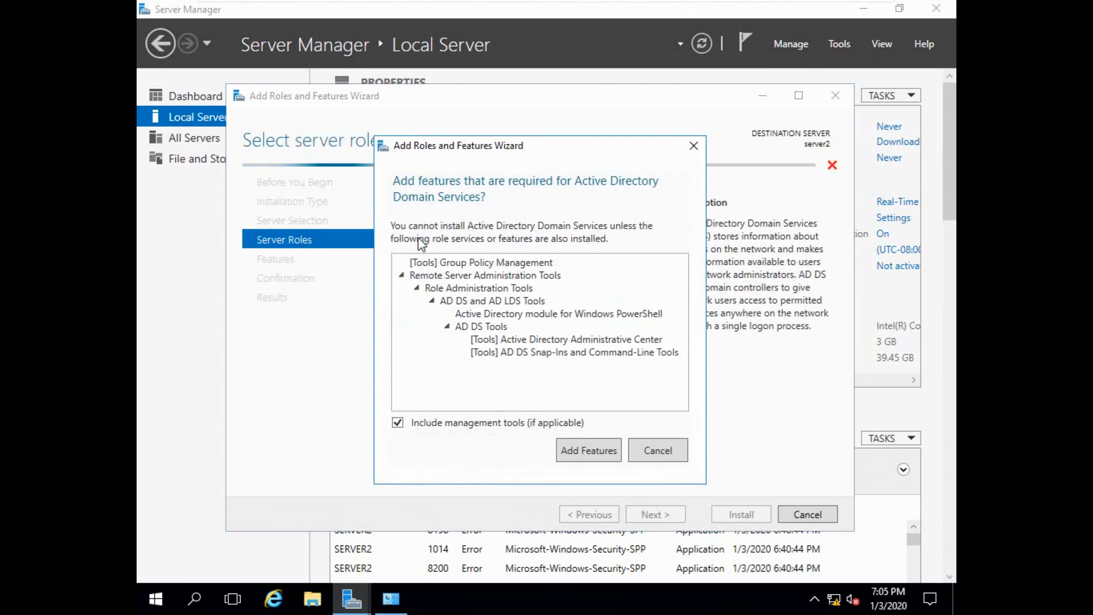
pyautogui.click(584, 448)
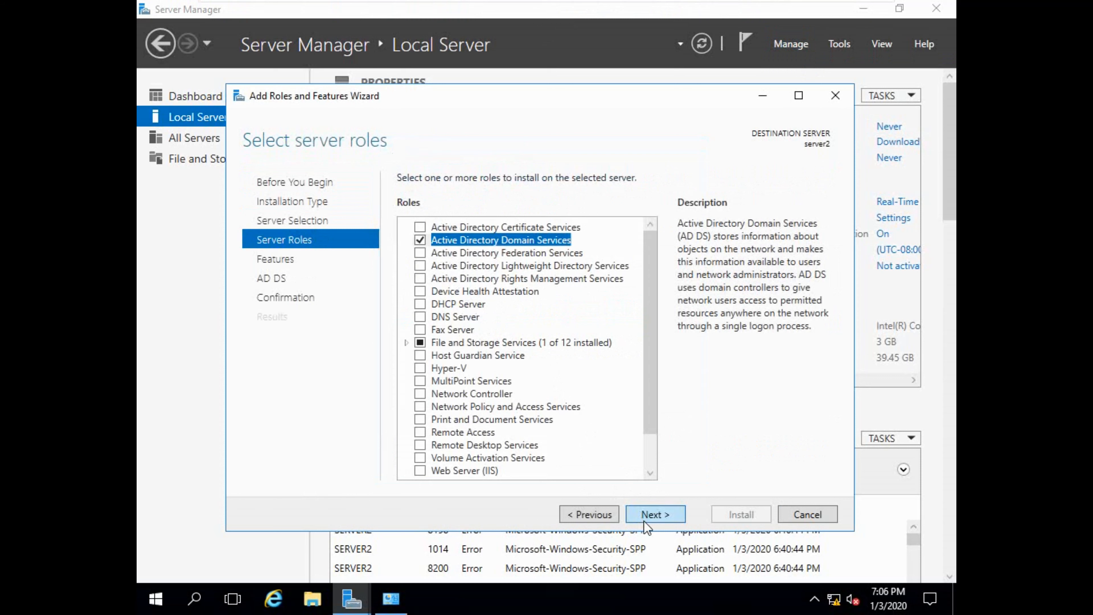
pyautogui.click(646, 515)
pyautogui.click(645, 516)
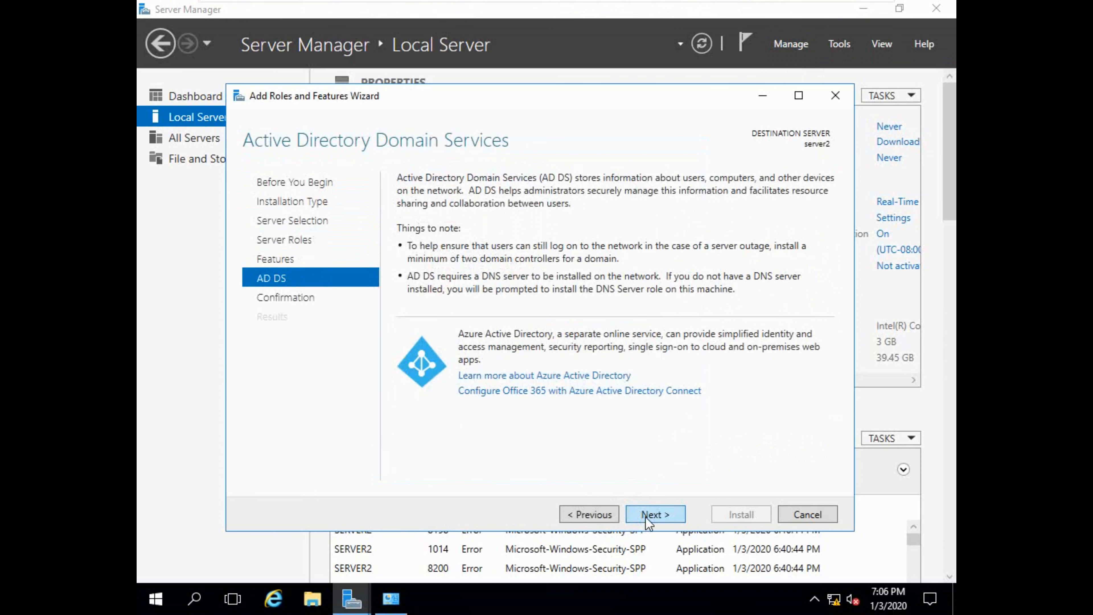
pyautogui.click(646, 517)
pyautogui.click(732, 518)
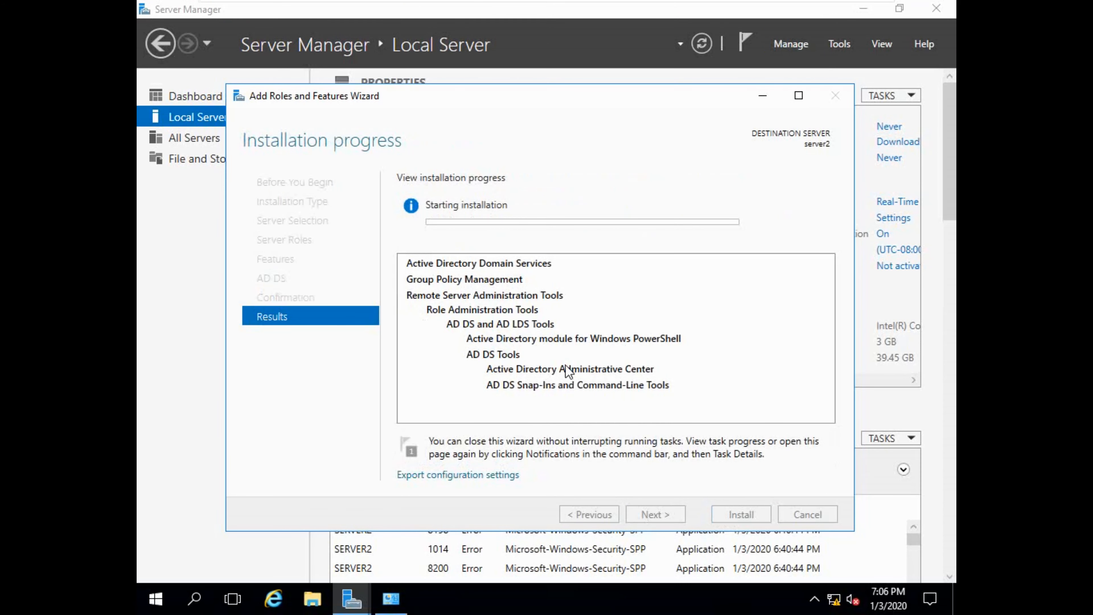
# On server1, recheck SERVER1 under Domain Controllers and under Default-First-Site-Name's Servers.
pyautogui.moveTo(547, 27)
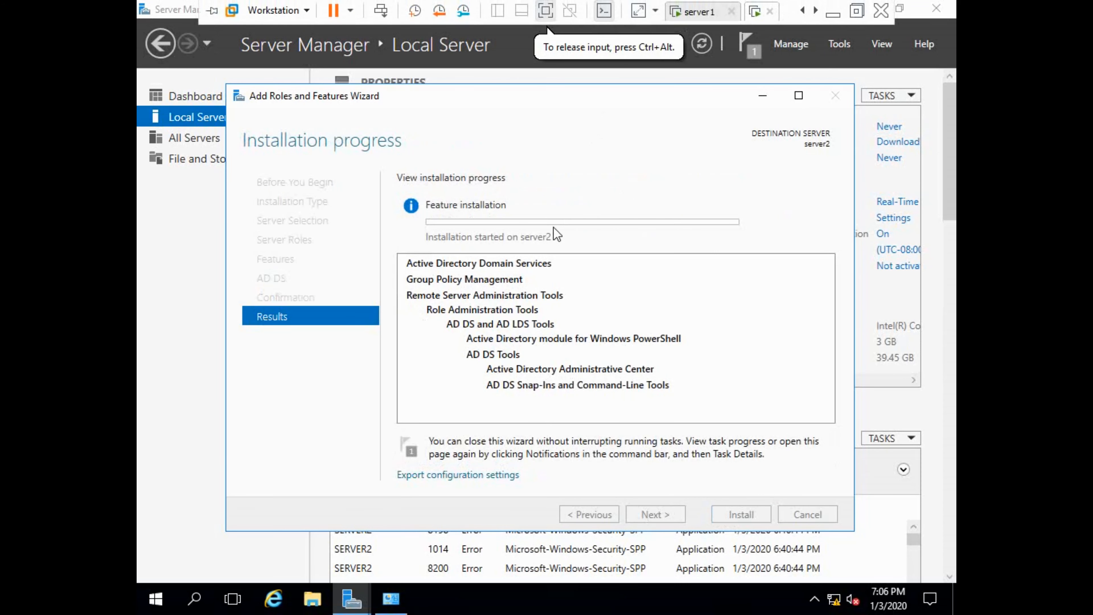
pyautogui.click(702, 11)
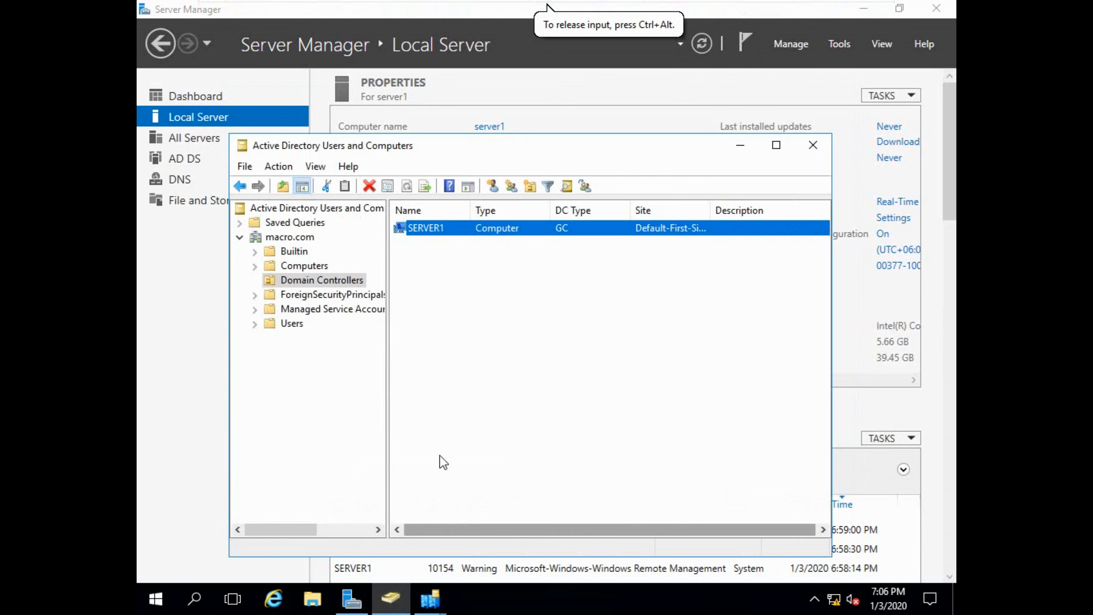
pyautogui.click(294, 280)
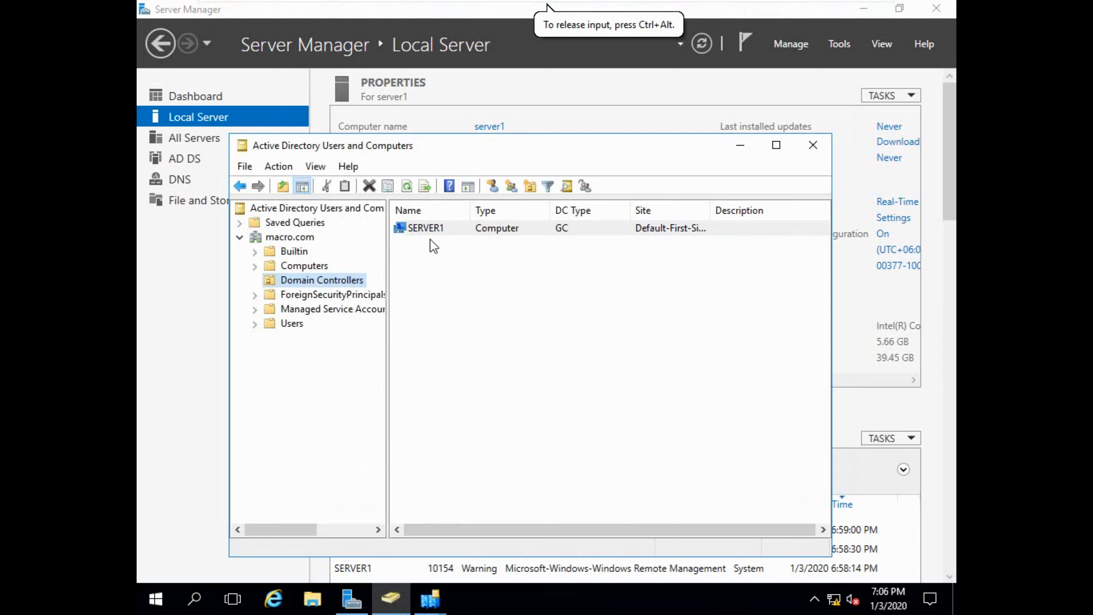
pyautogui.click(451, 231)
pyautogui.click(433, 603)
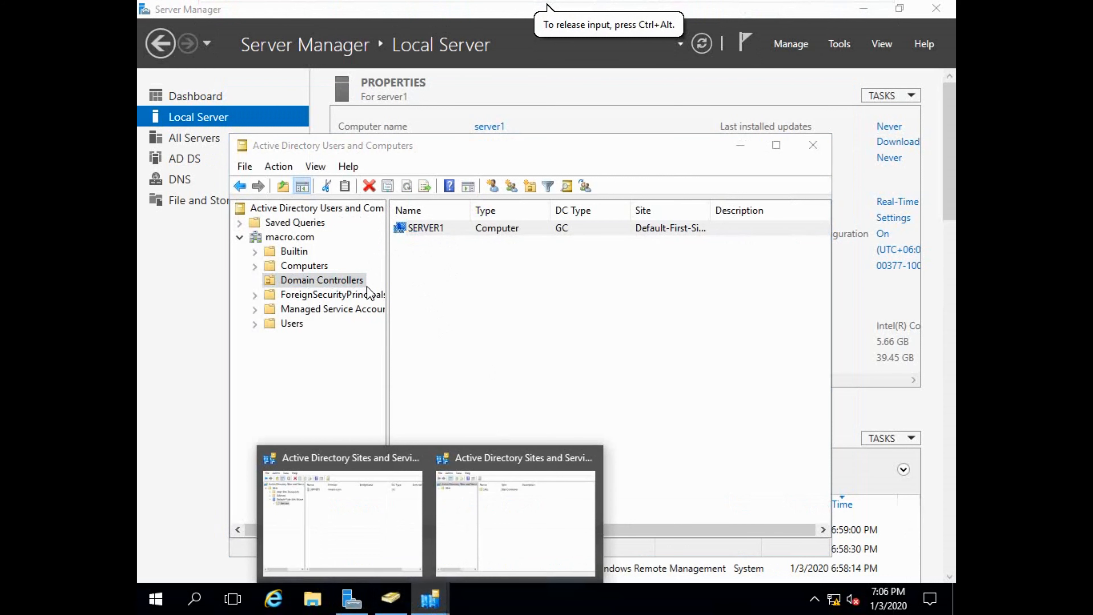
pyautogui.click(488, 472)
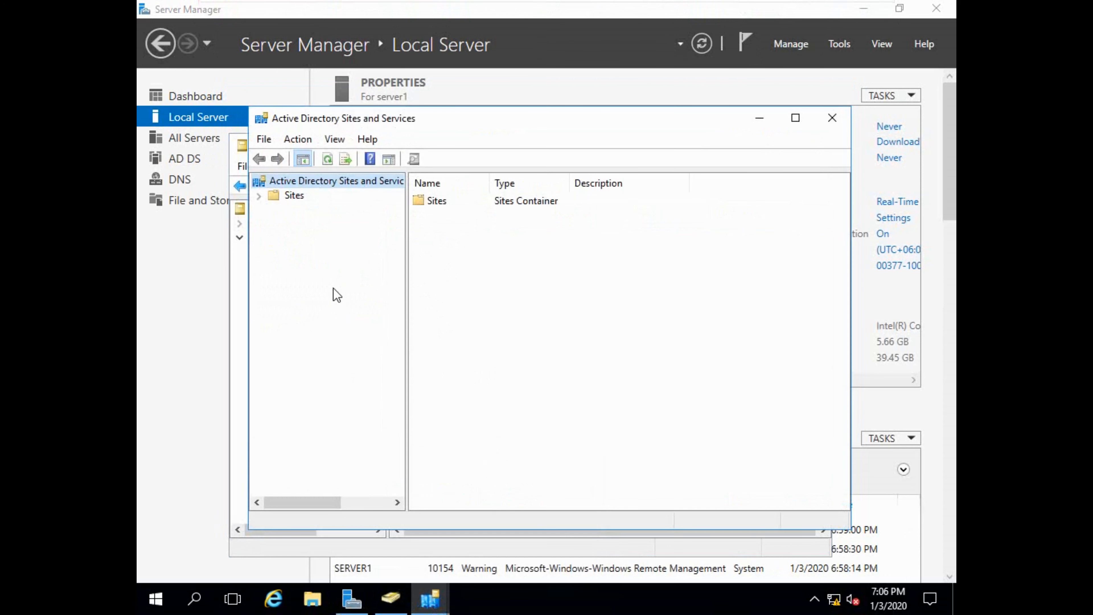
pyautogui.click(290, 195)
pyautogui.click(259, 197)
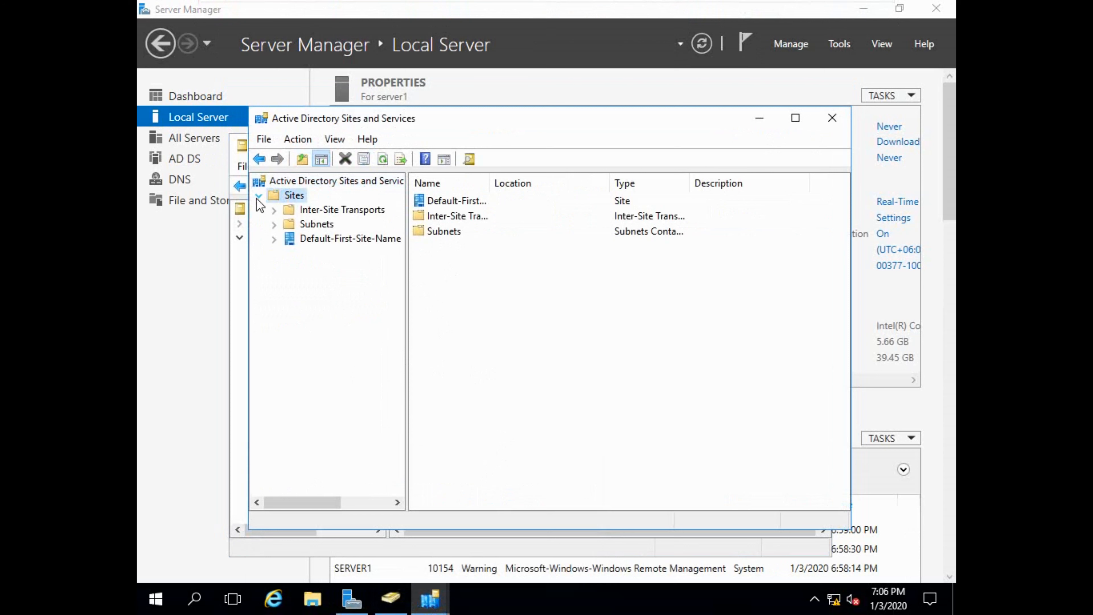
pyautogui.click(277, 240)
pyautogui.click(318, 253)
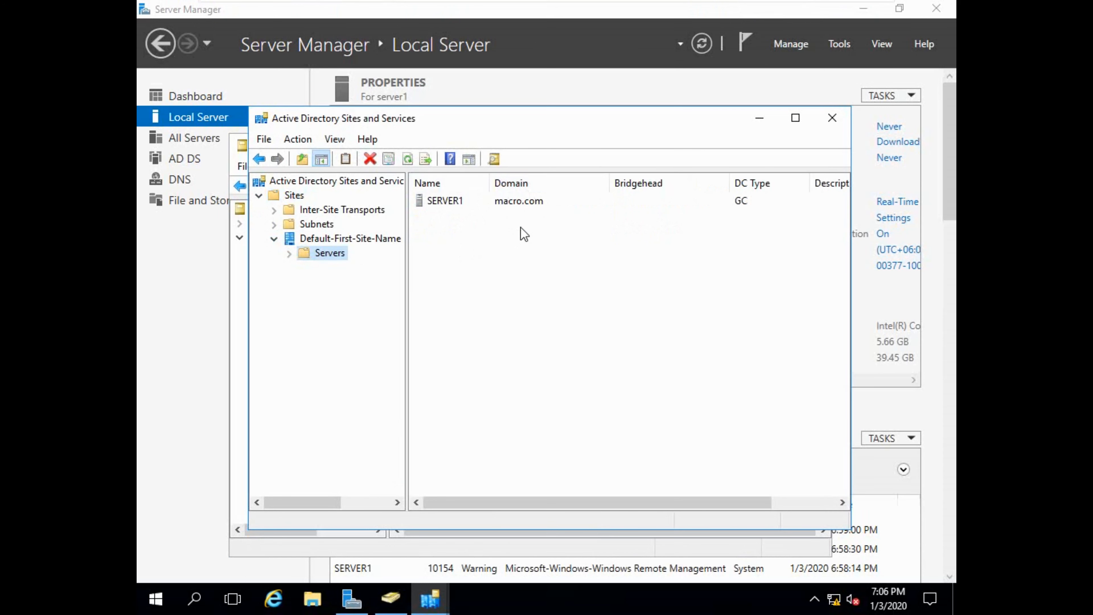
# Refresh server2's Server Manager to check the AD DS installation, then exit full screen.
pyautogui.moveTo(712, 10)
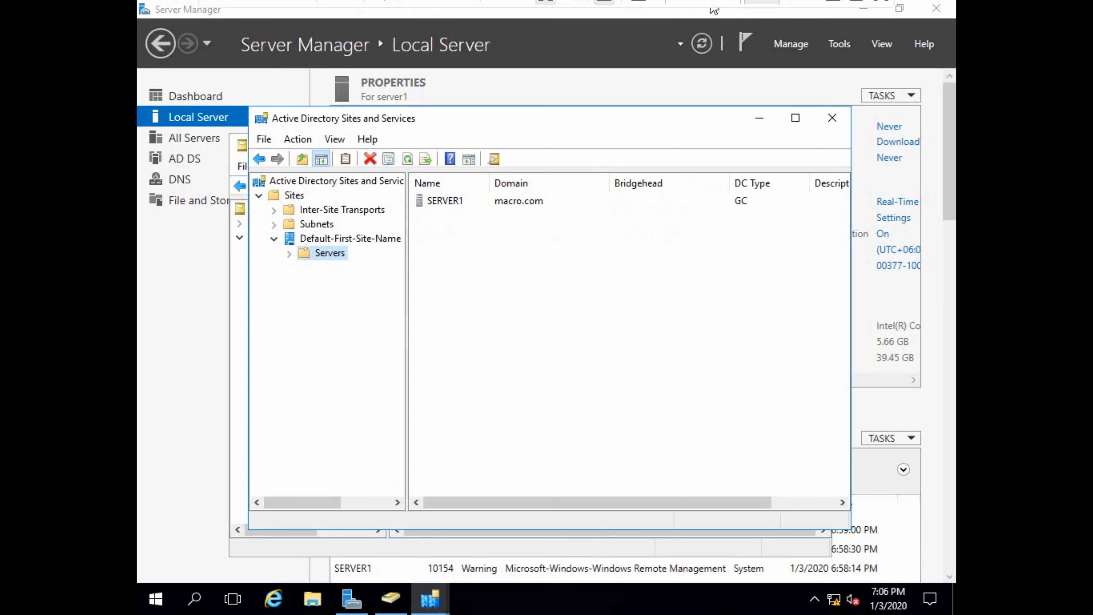
pyautogui.click(756, 12)
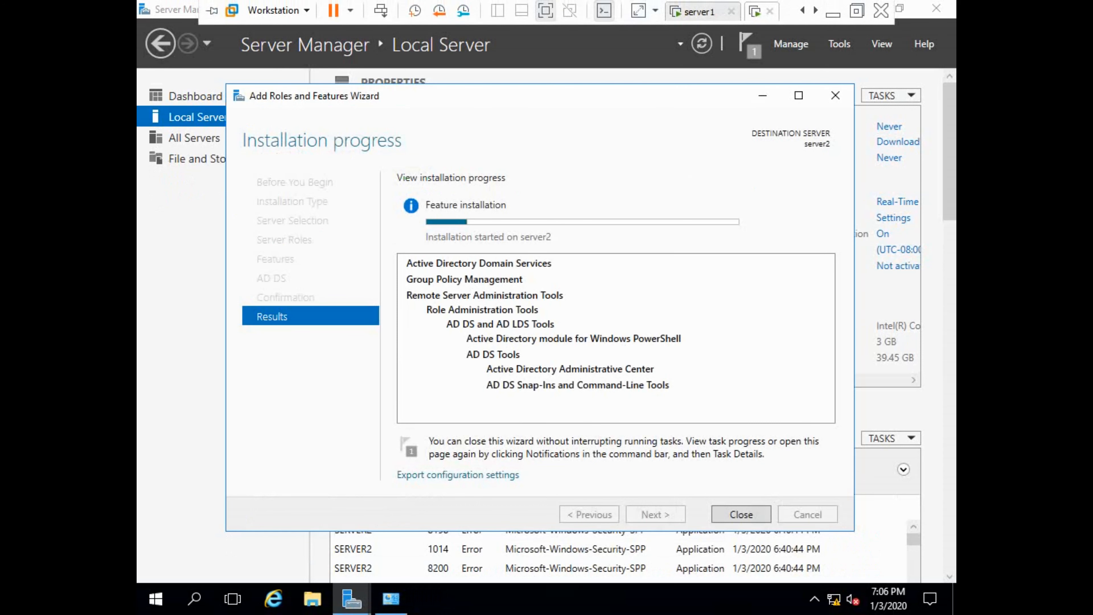
pyautogui.click(702, 45)
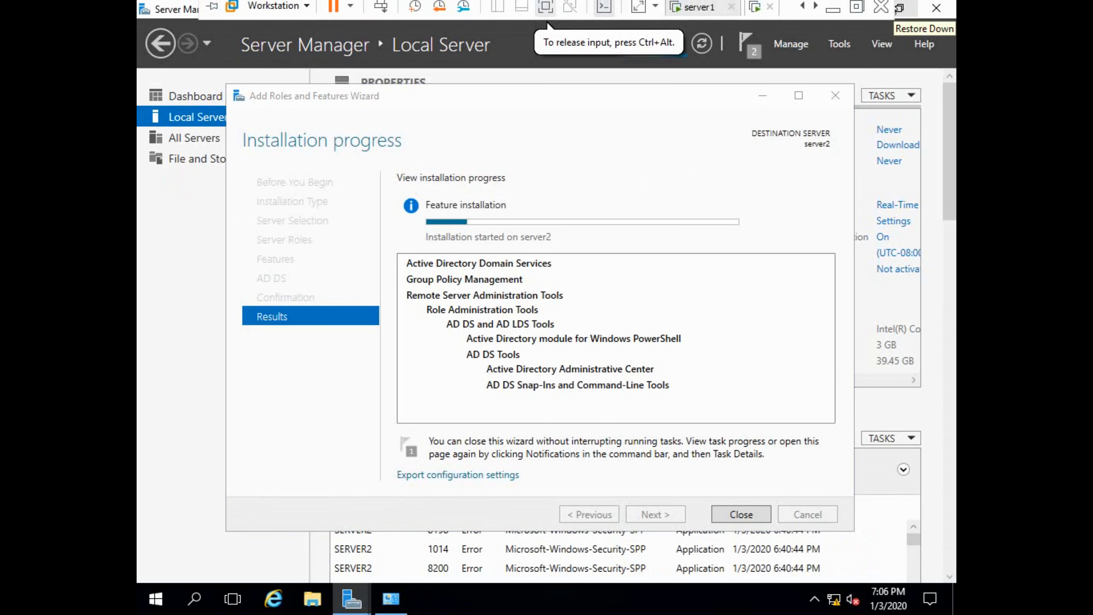
pyautogui.click(901, 8)
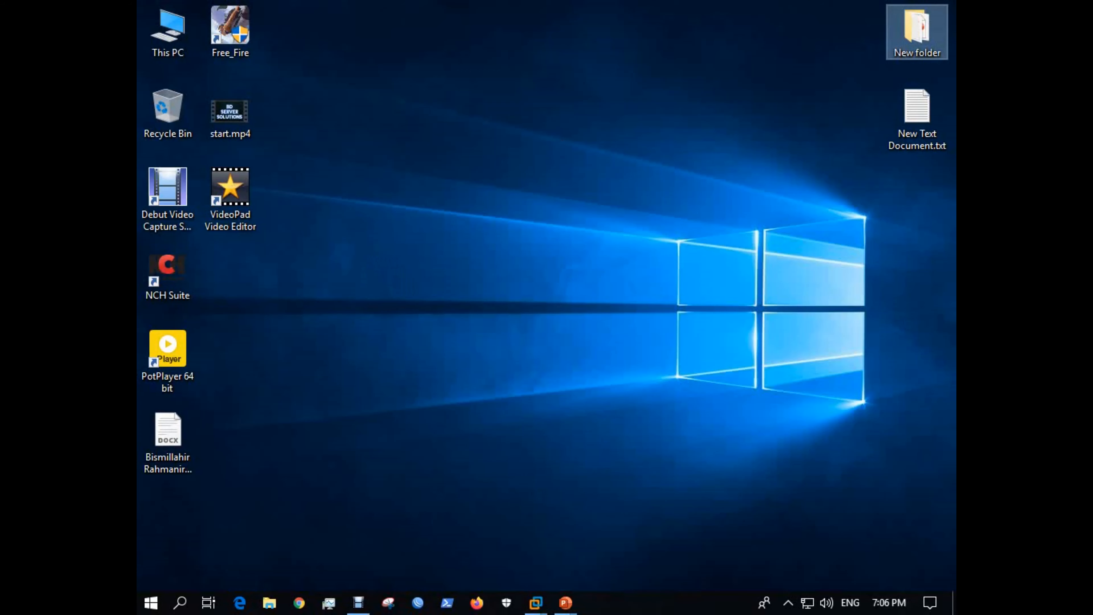
# Return to server2 full screen and choose 'Promote this server to a domain controller'.
pyautogui.click(358, 603)
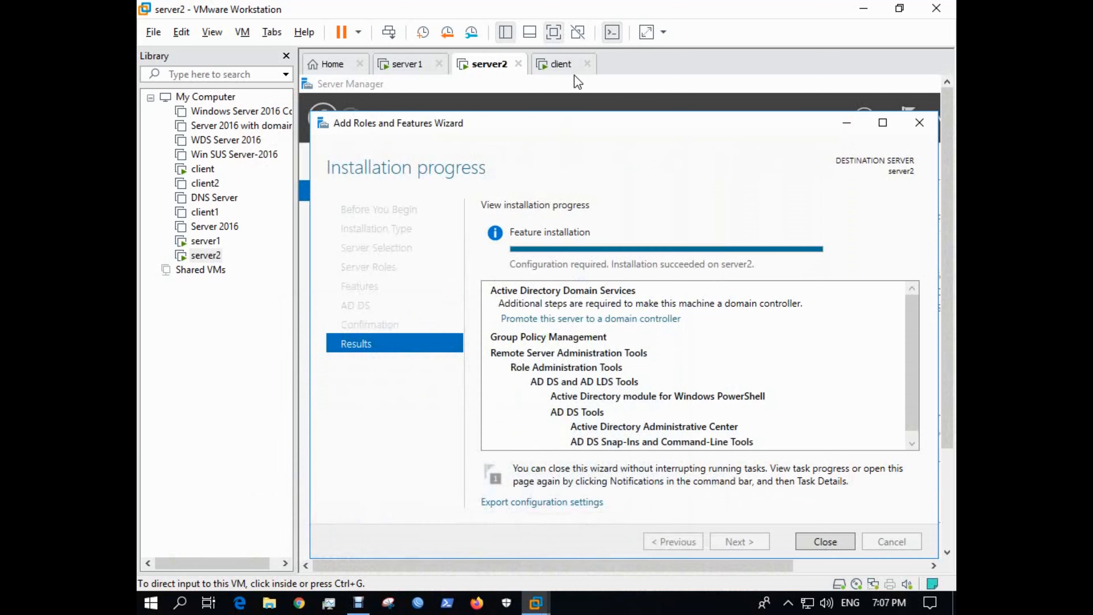
pyautogui.hotkey('ctrl', 'alt', 'Return')
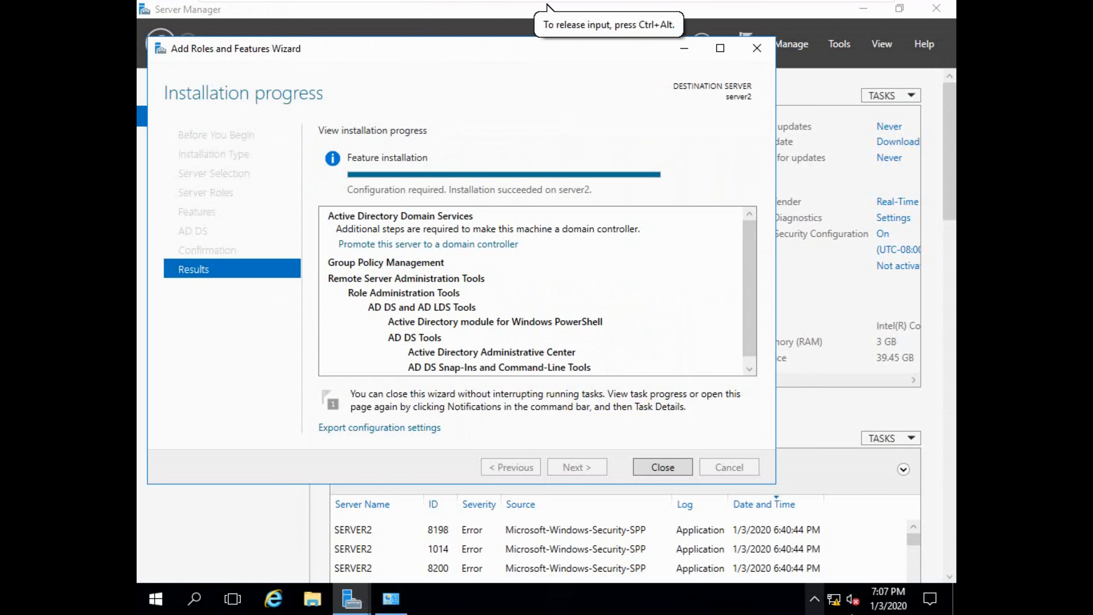
pyautogui.moveTo(547, 3)
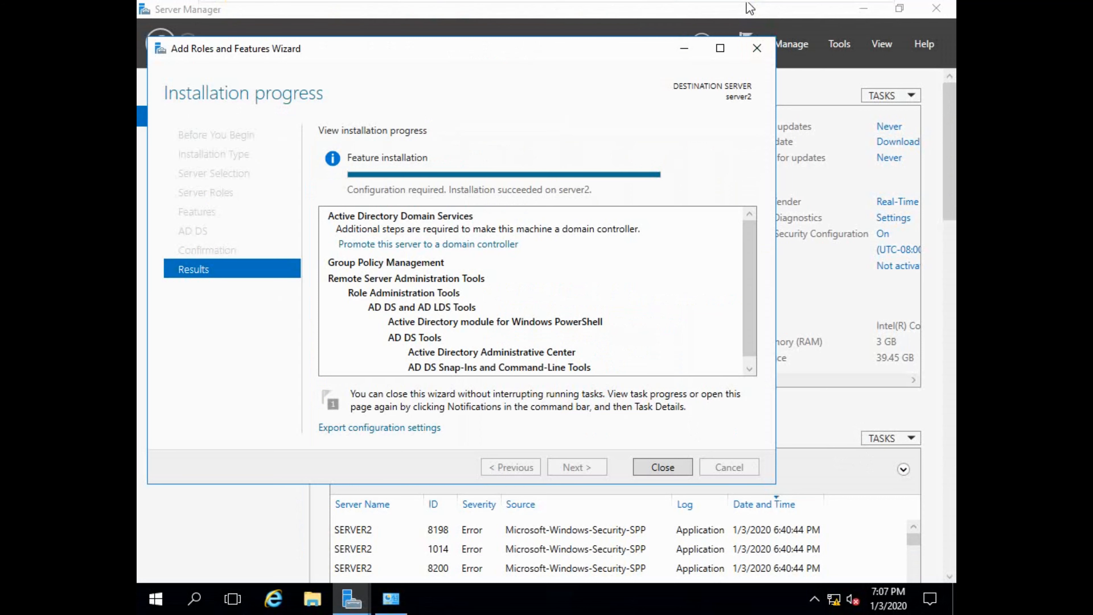
pyautogui.click(410, 244)
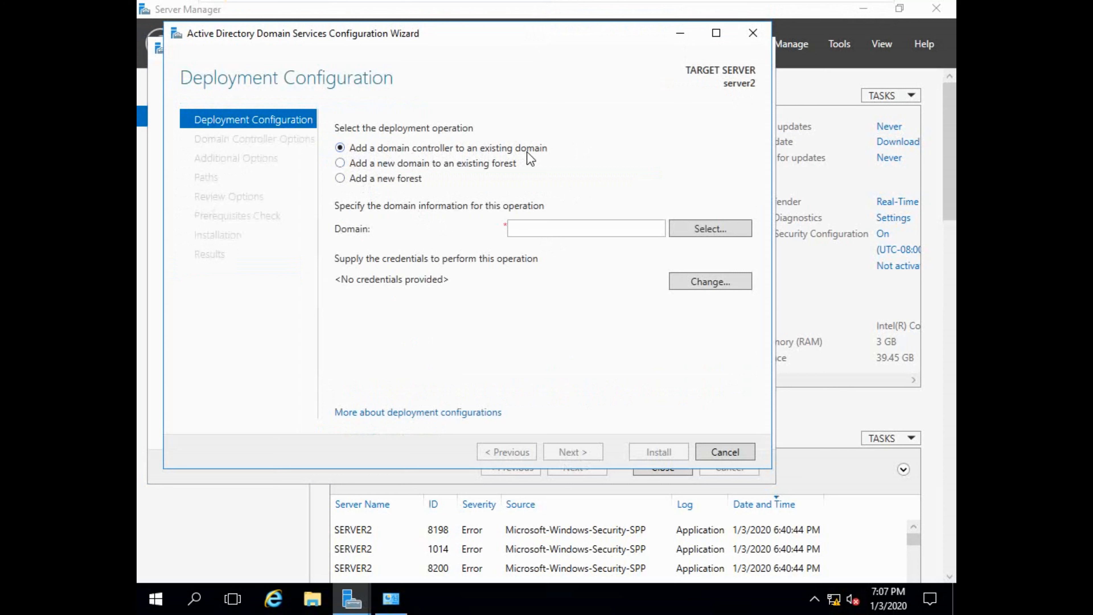
pyautogui.moveTo(553, 34); pyautogui.dragTo(603, 63)
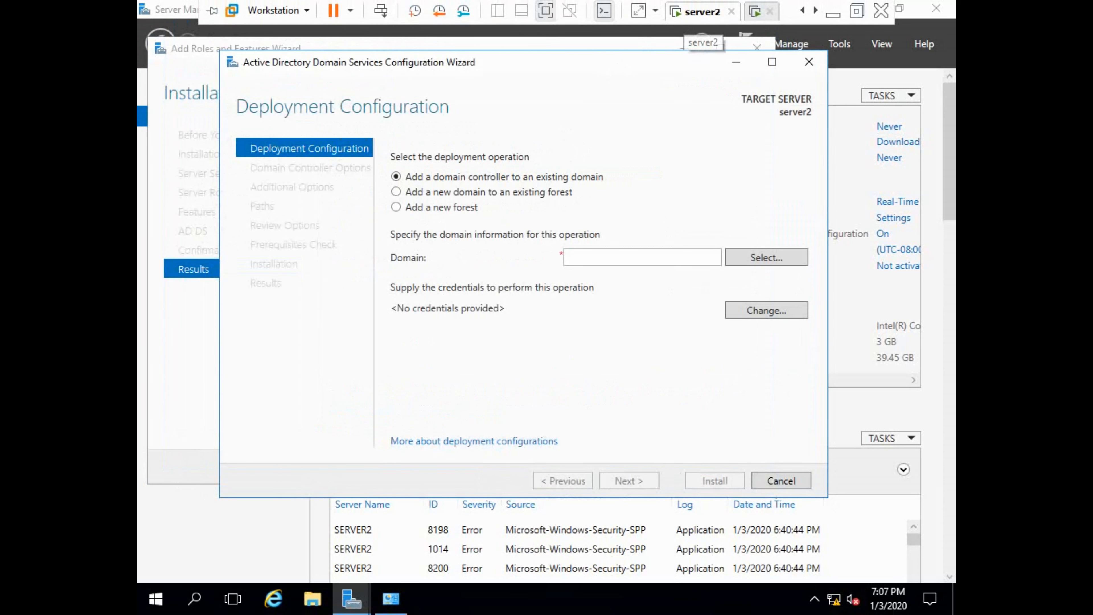
pyautogui.click(803, 10)
pyautogui.click(700, 12)
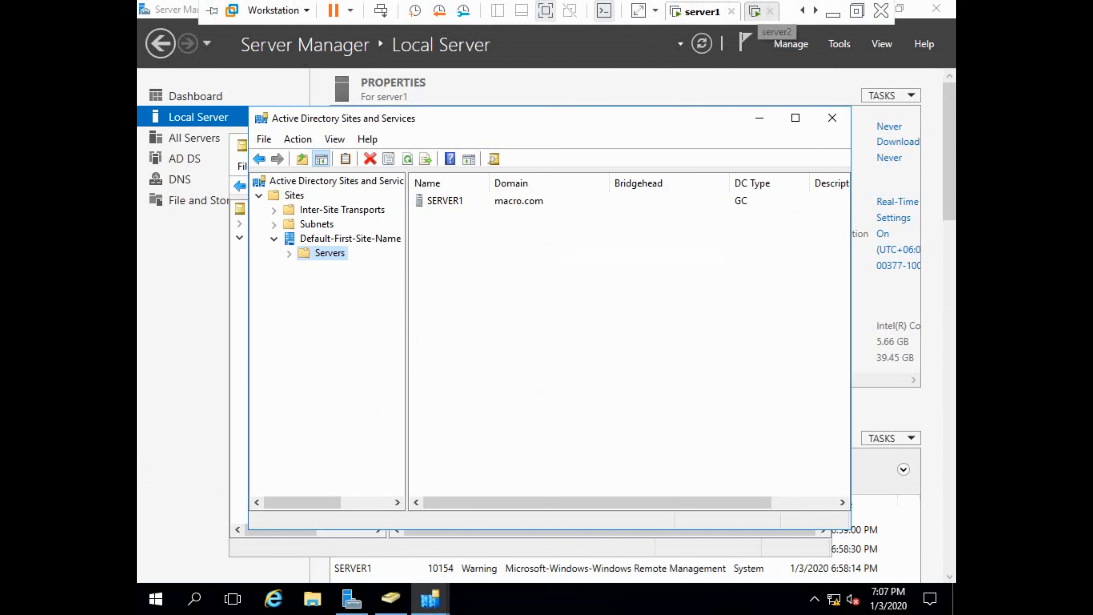
pyautogui.click(757, 11)
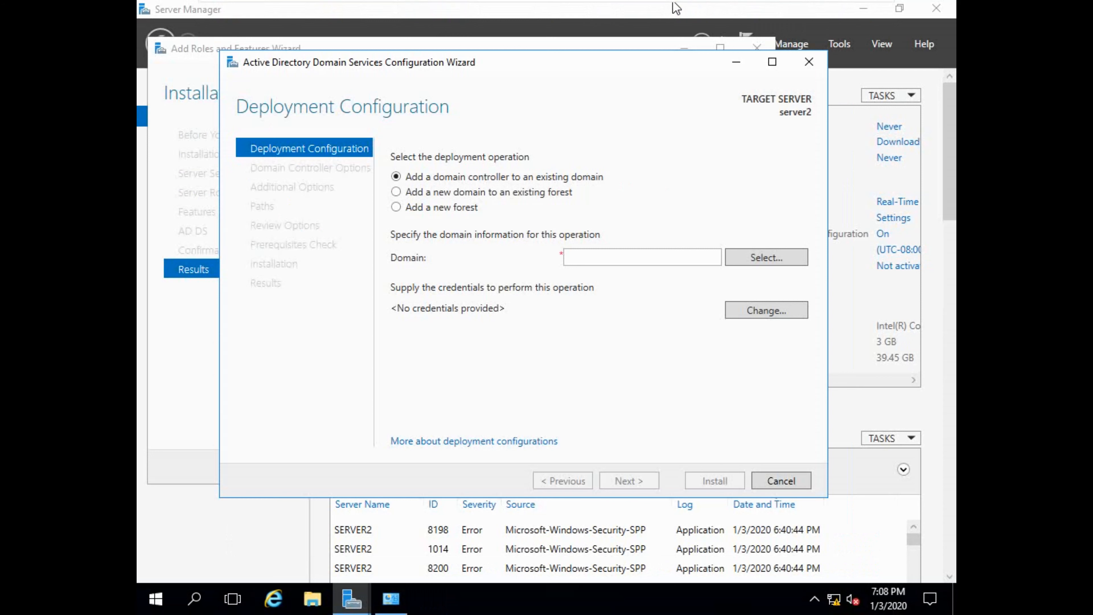
# Add server2 to the existing macro.com domain using the domain administrator's credentials and continue.
pyautogui.click(753, 311)
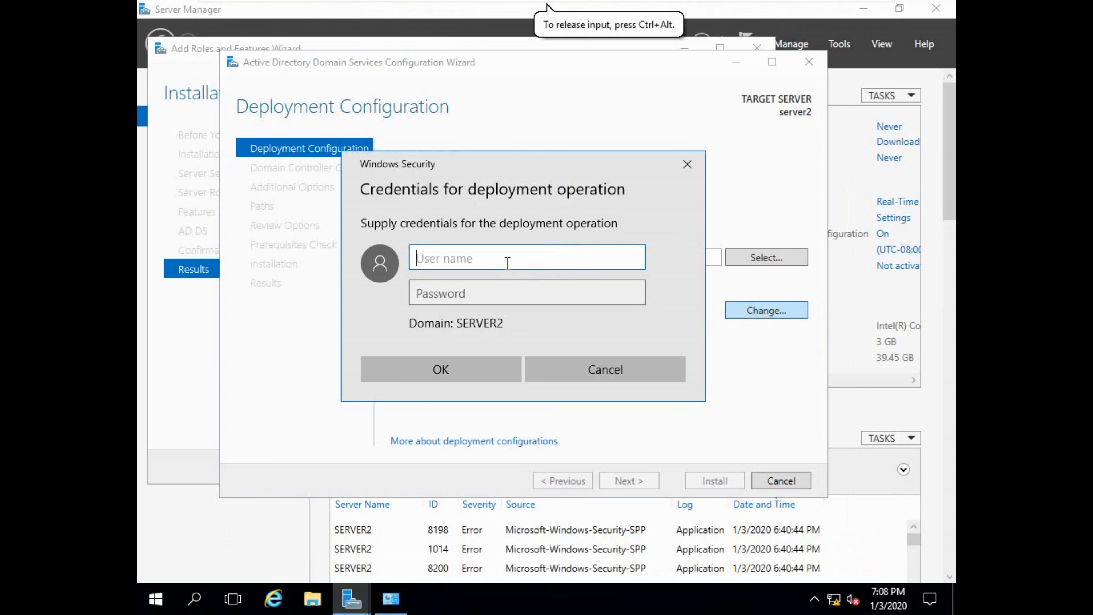
pyautogui.write('macro\\administrator')
pyautogui.press('Tab')
pyautogui.write('***********')
pyautogui.press('Return')
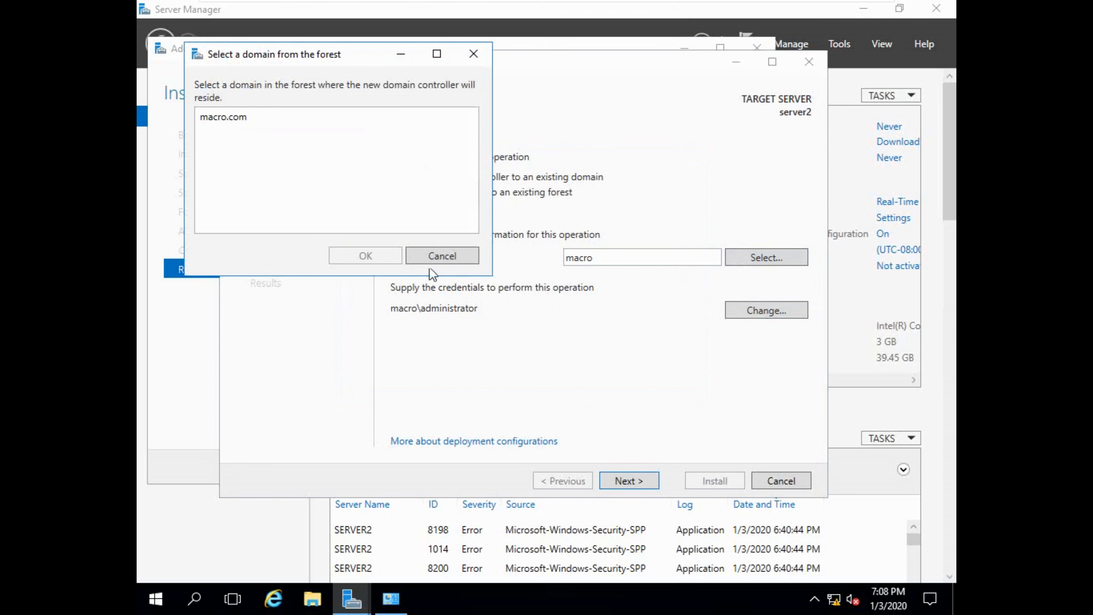
pyautogui.click(224, 114)
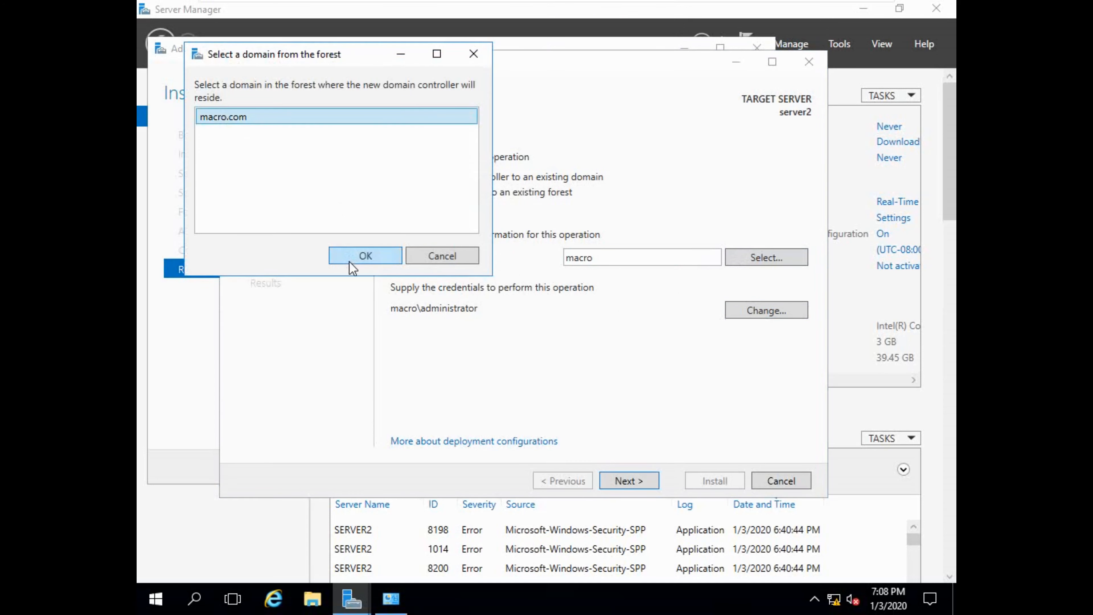
pyautogui.click(358, 257)
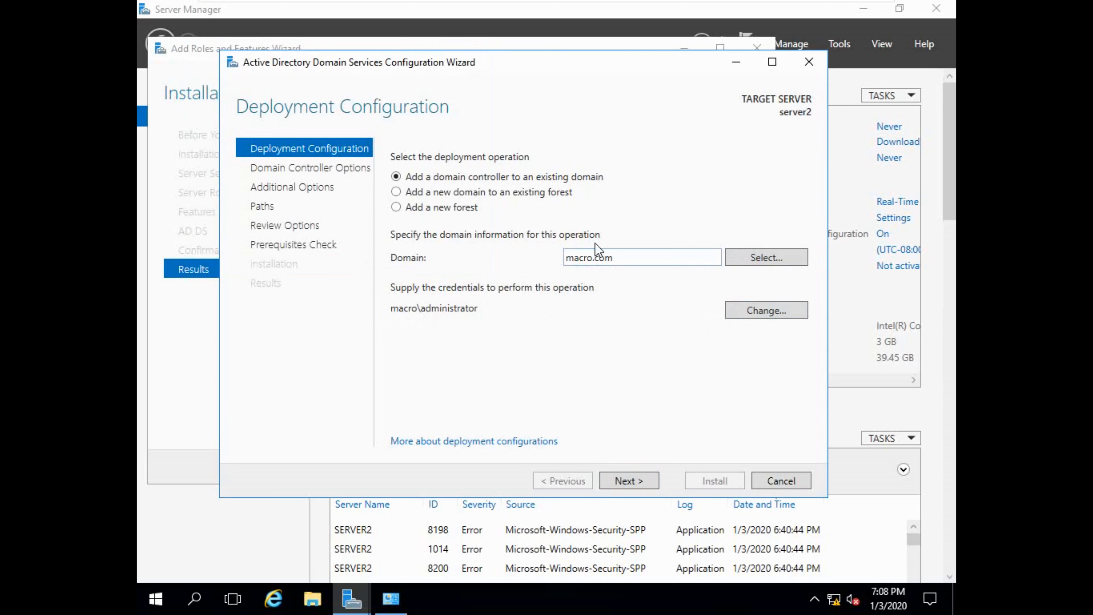
pyautogui.click(616, 479)
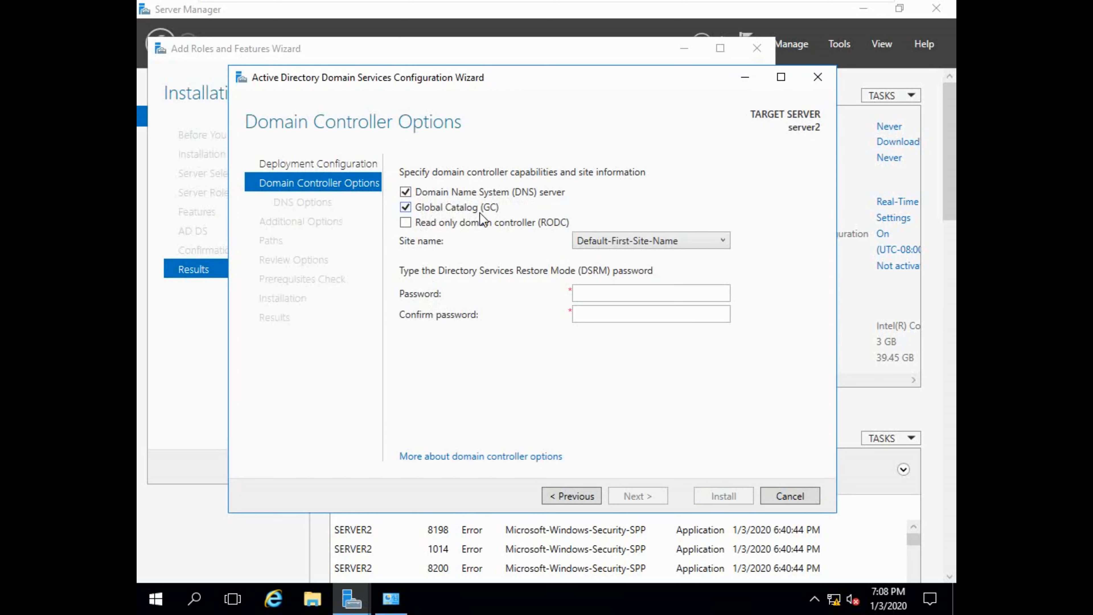
# Enter and confirm the DSRM password, keeping DNS and Global Catalog checked, and continue.
pyautogui.click(599, 295)
pyautogui.write('P@ssw0rd')
pyautogui.press('Tab')
pyautogui.write('P@ssw0rd')
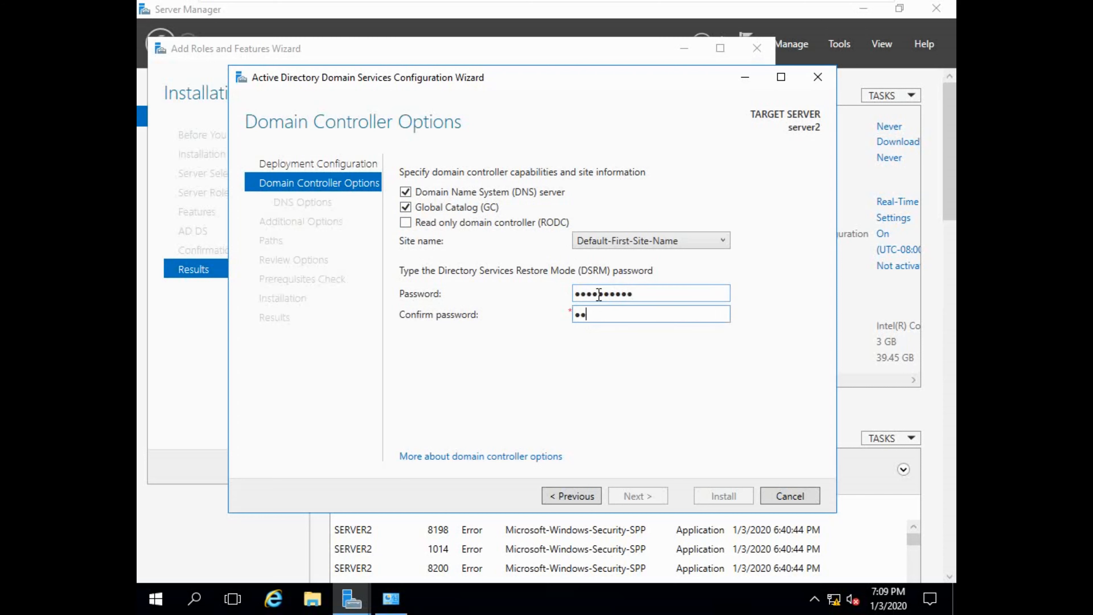
pyautogui.write('d')
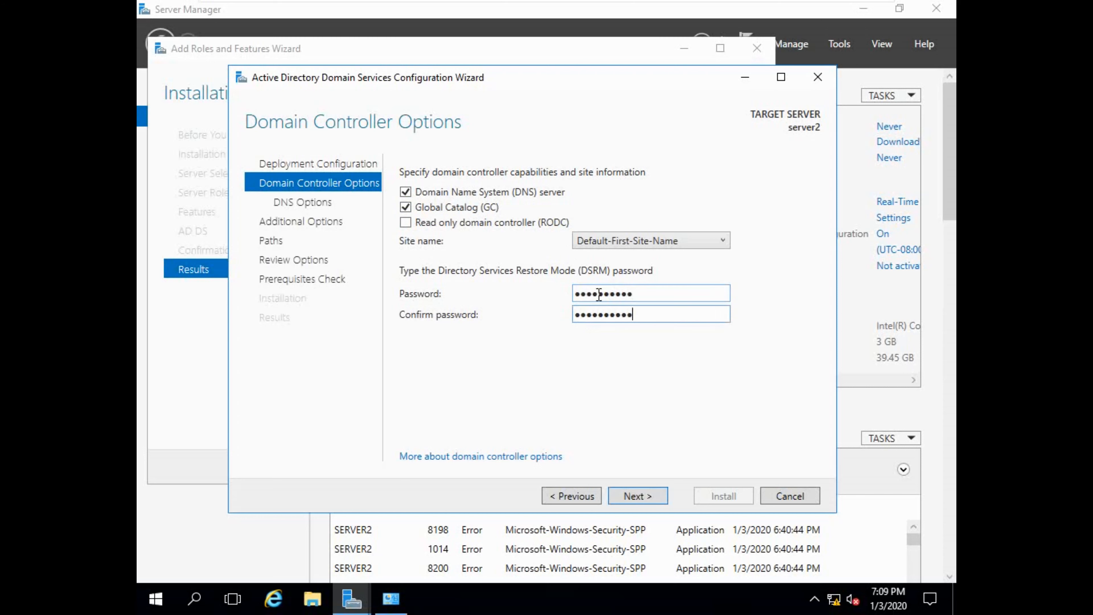
pyautogui.click(638, 496)
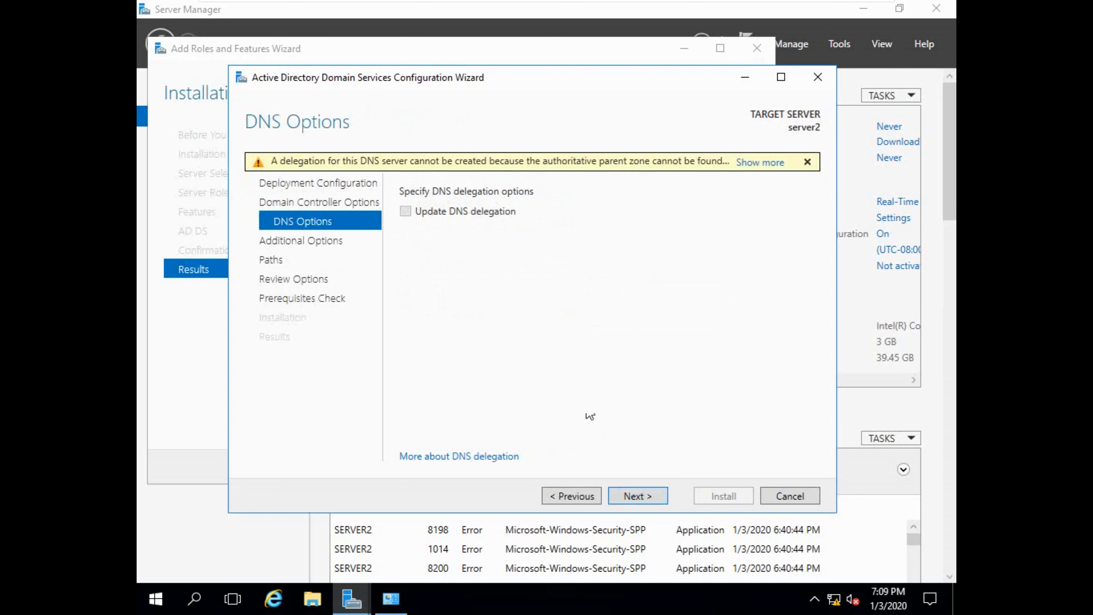
# Replicate from server1.macro.com, keep default paths, and proceed through review to the prerequisites check.
pyautogui.click(624, 499)
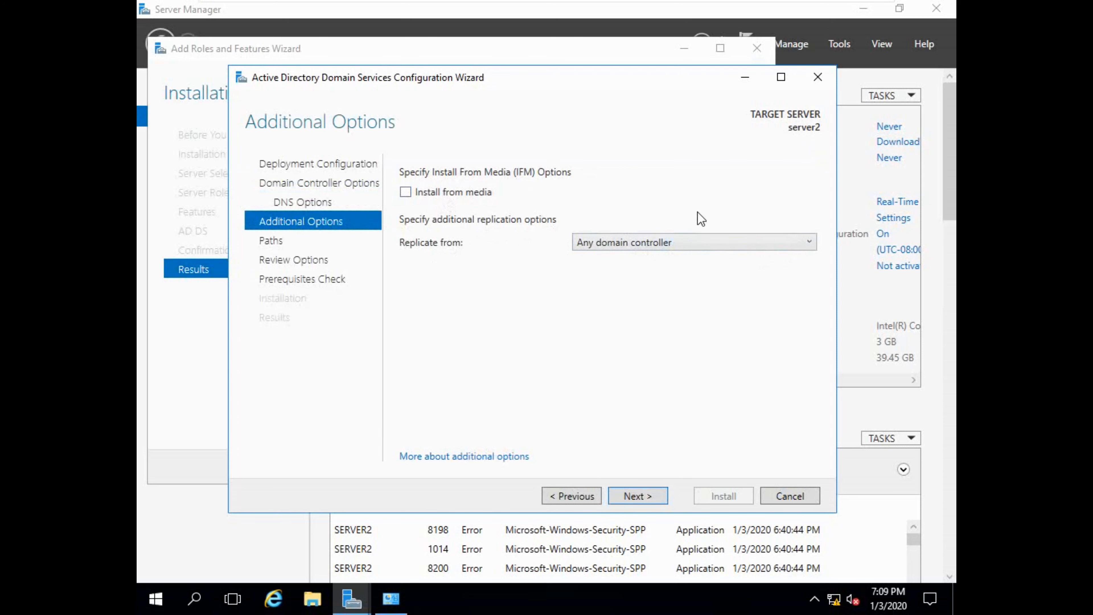
pyautogui.click(792, 245)
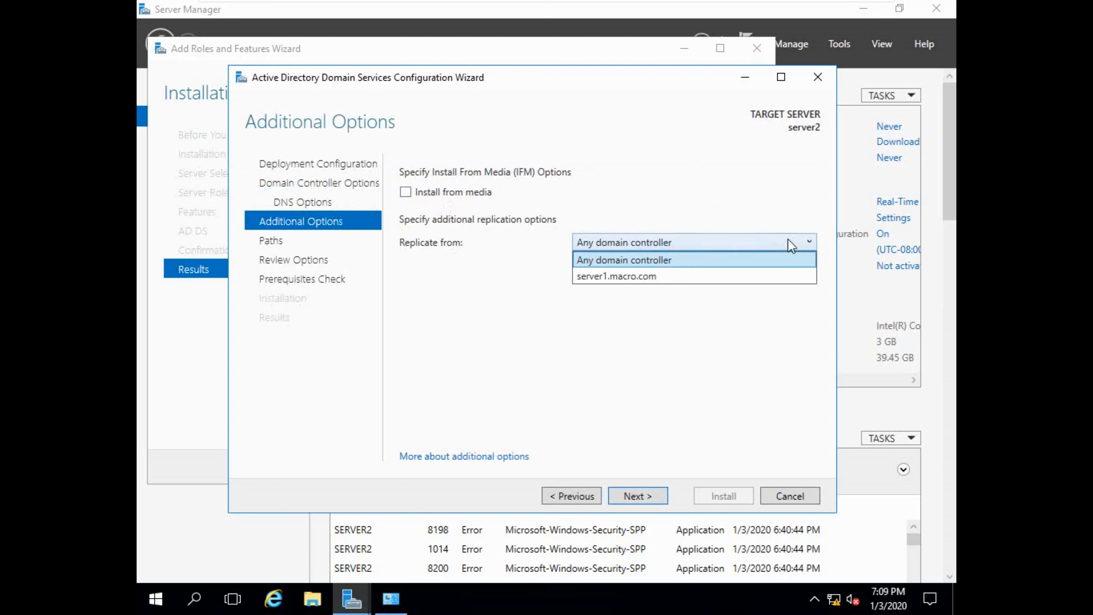
pyautogui.click(651, 277)
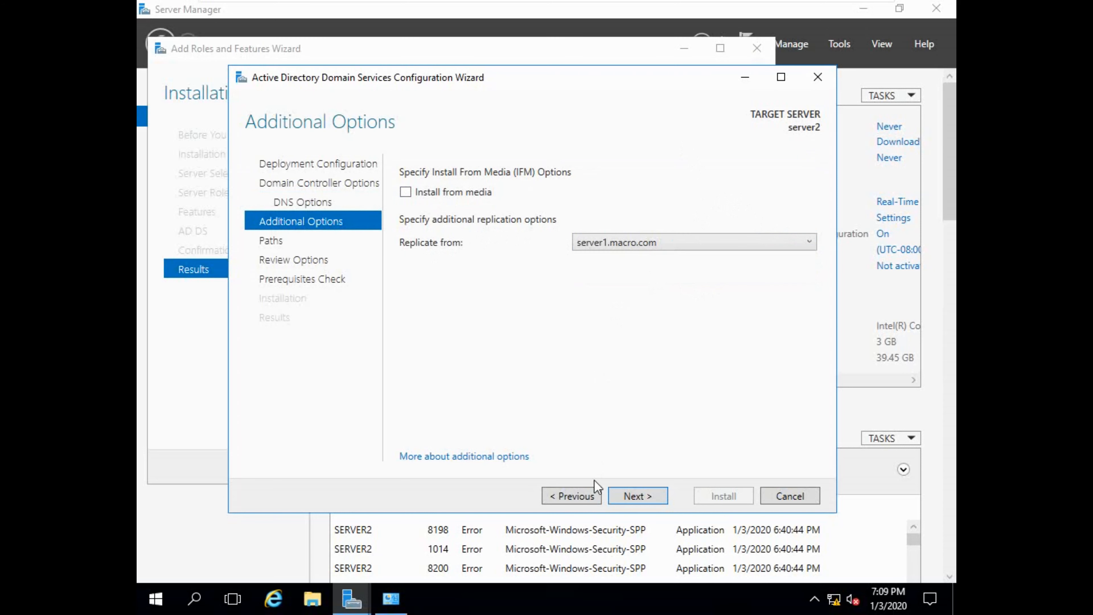
pyautogui.click(634, 499)
pyautogui.click(633, 497)
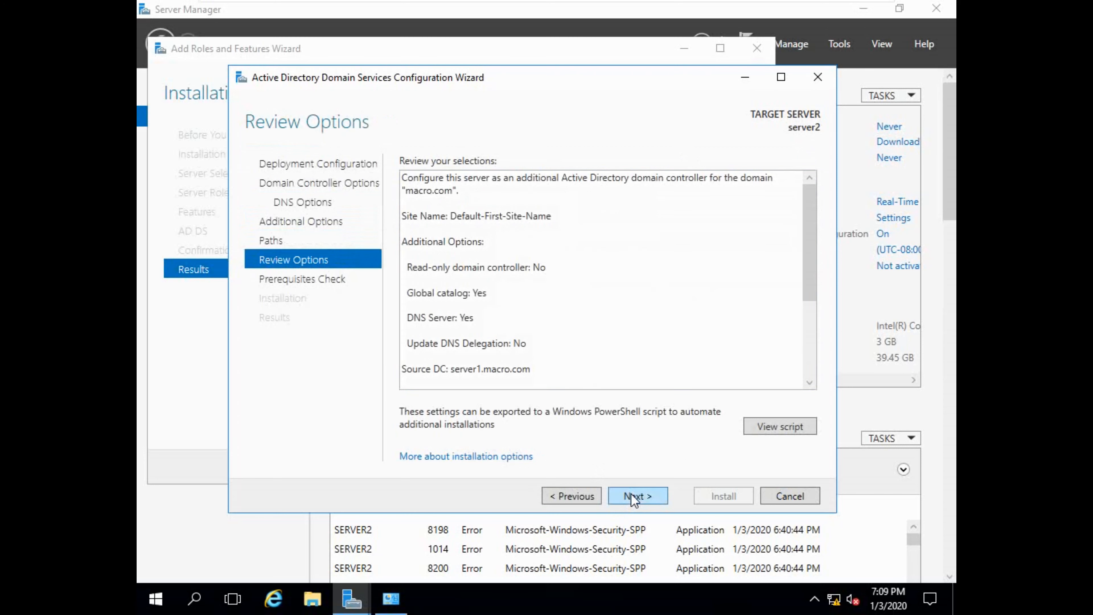
pyautogui.click(633, 499)
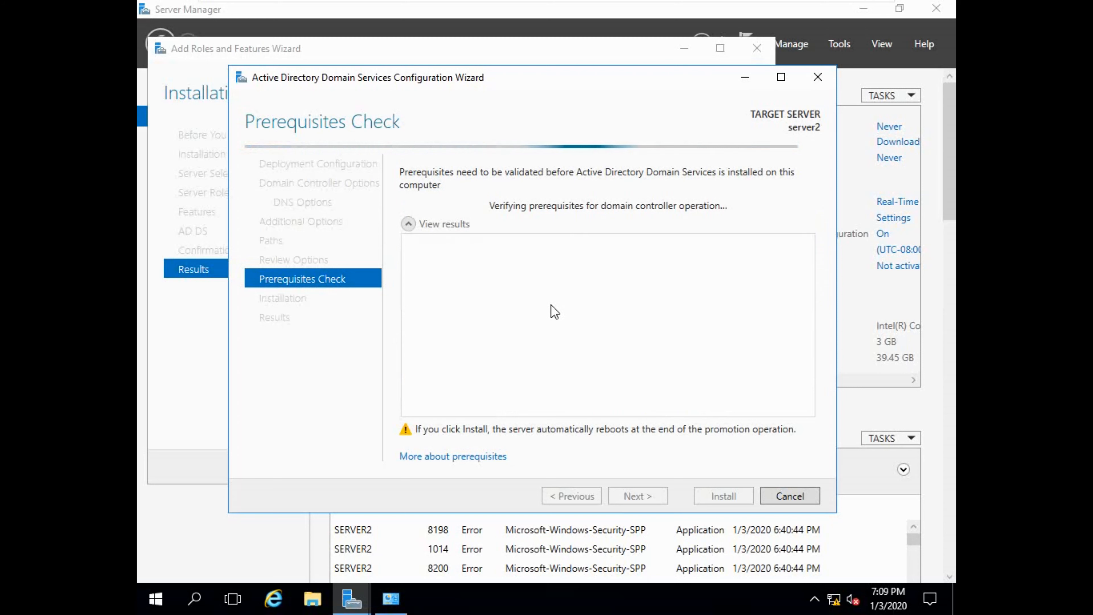
# Start the domain controller installation and let it run until it waits for DNS installation.
pyautogui.moveTo(816, 4)
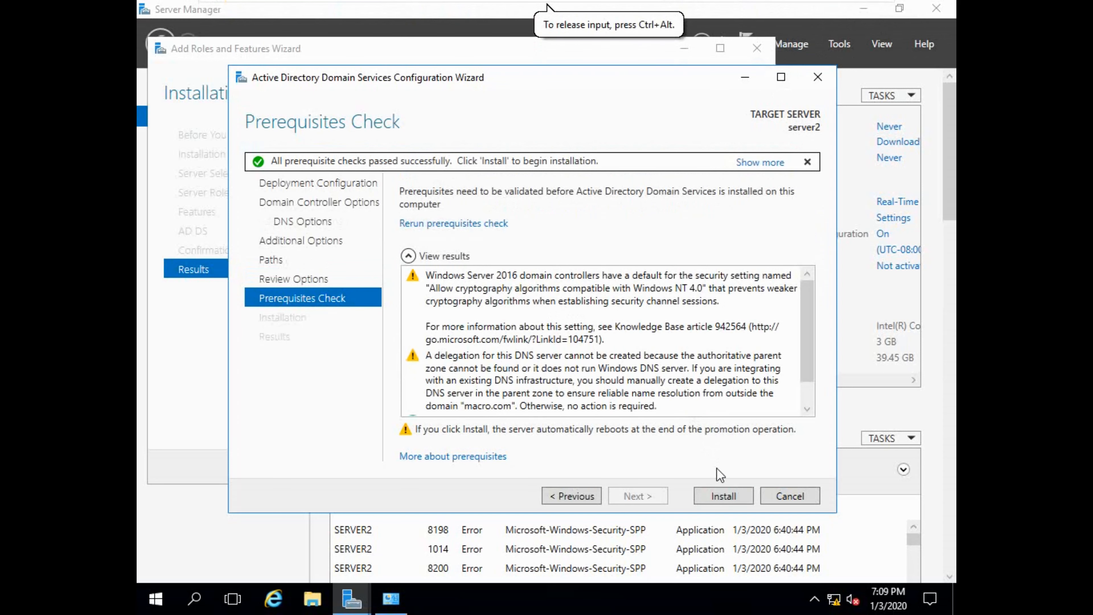
pyautogui.click(717, 497)
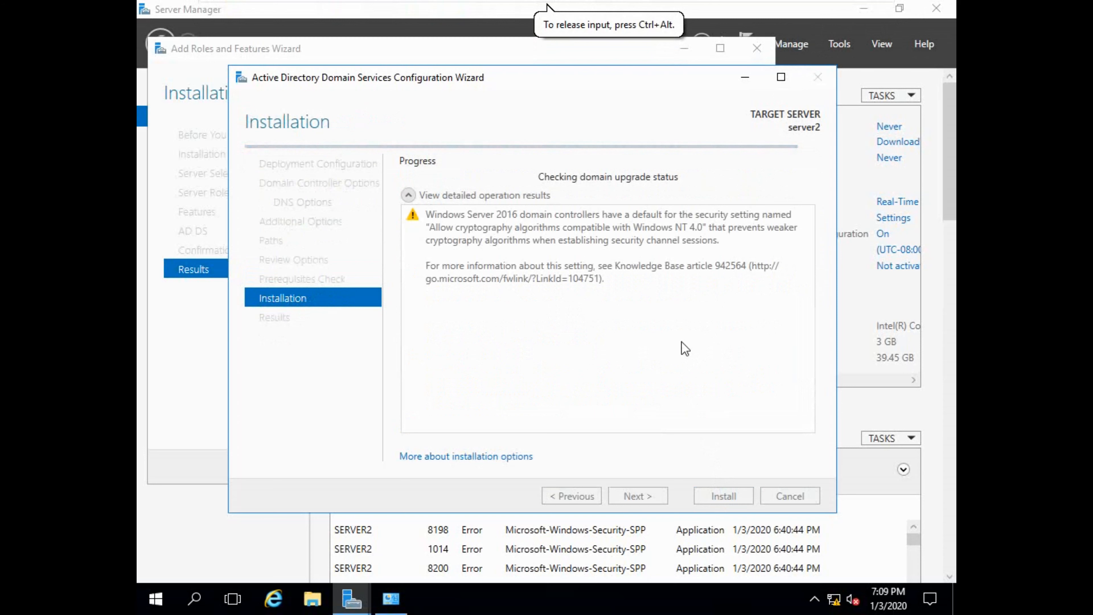
pyautogui.moveTo(825, 2)
pyautogui.moveTo(768, 2)
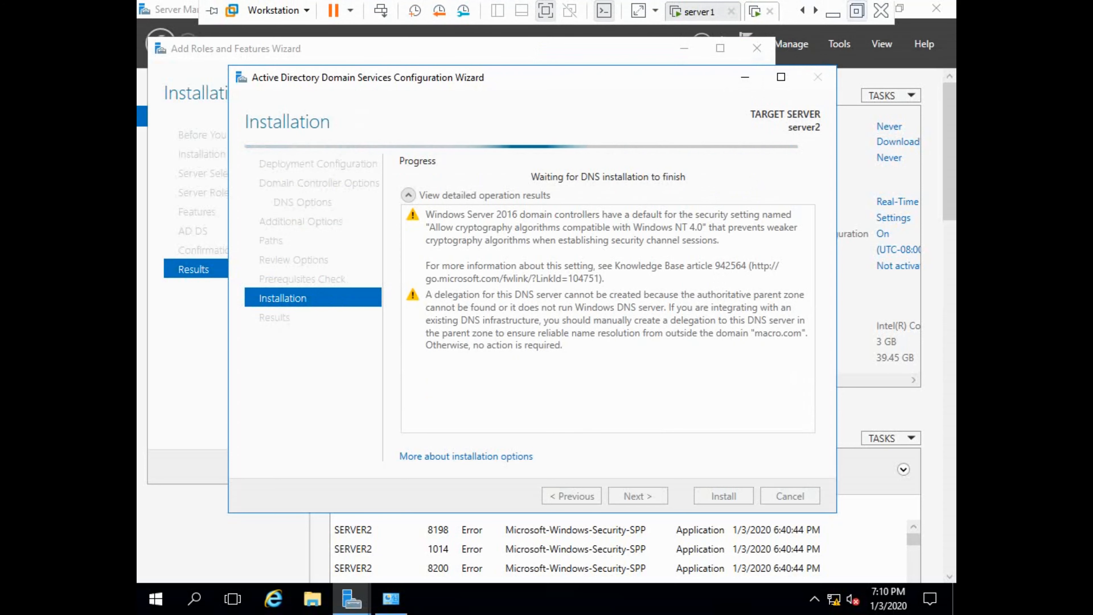
# Leave full screen and wait for server2's AD DS configuration to succeed and show the sign-out notice.
pyautogui.click(857, 10)
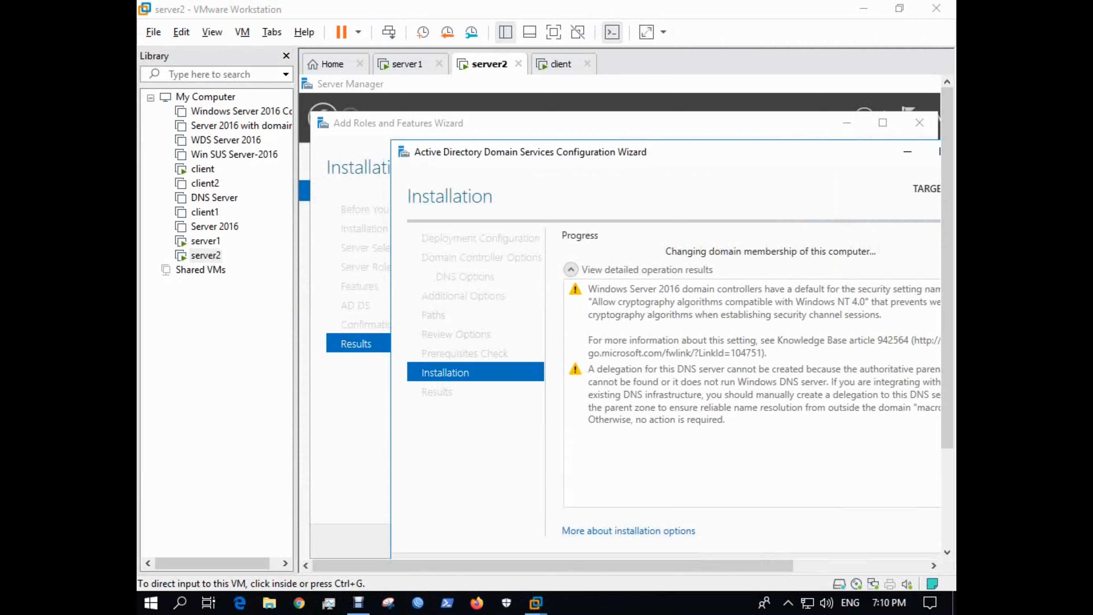
pyautogui.click(358, 603)
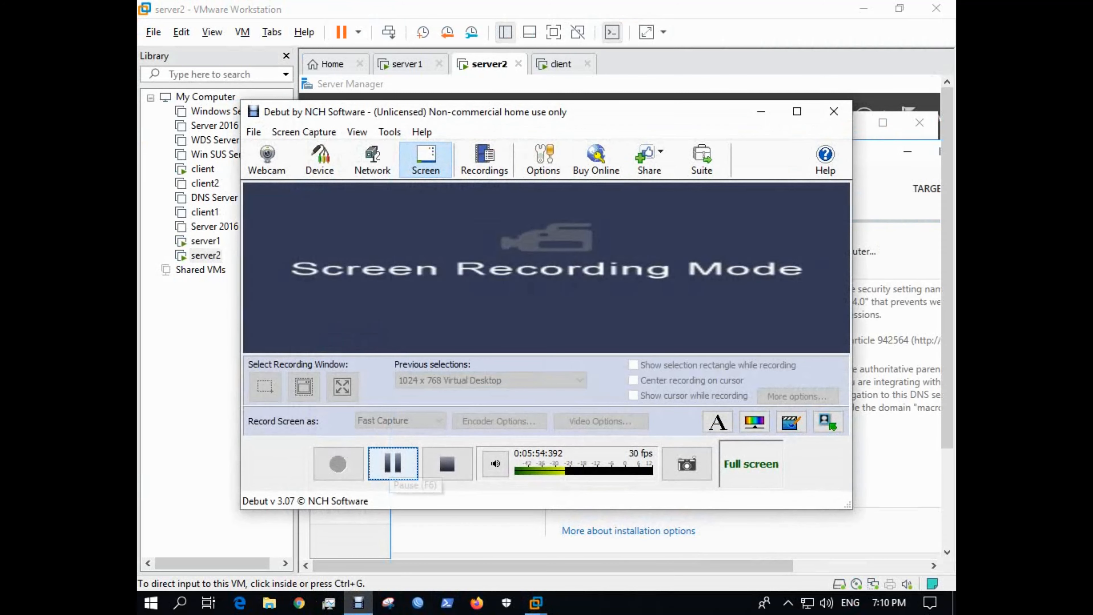
pyautogui.click(393, 464)
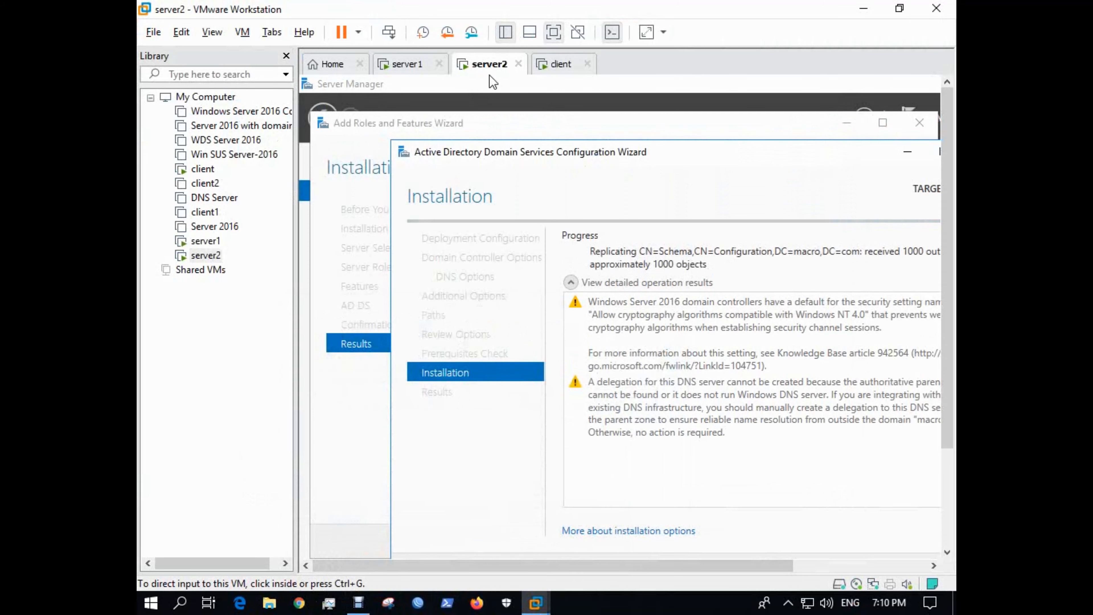
pyautogui.click(554, 32)
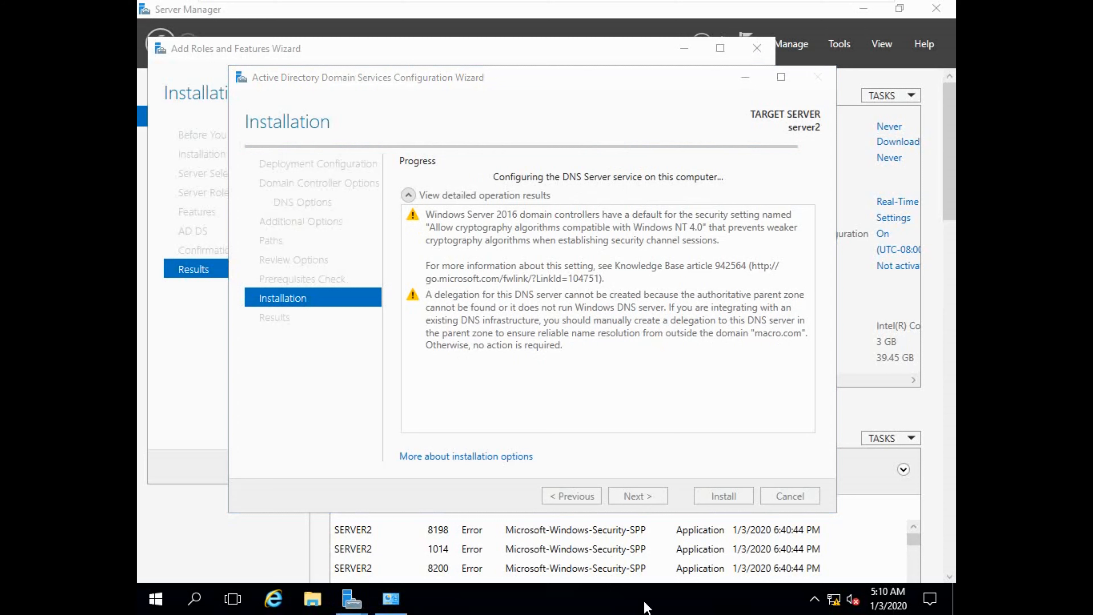
pyautogui.moveTo(714, 4)
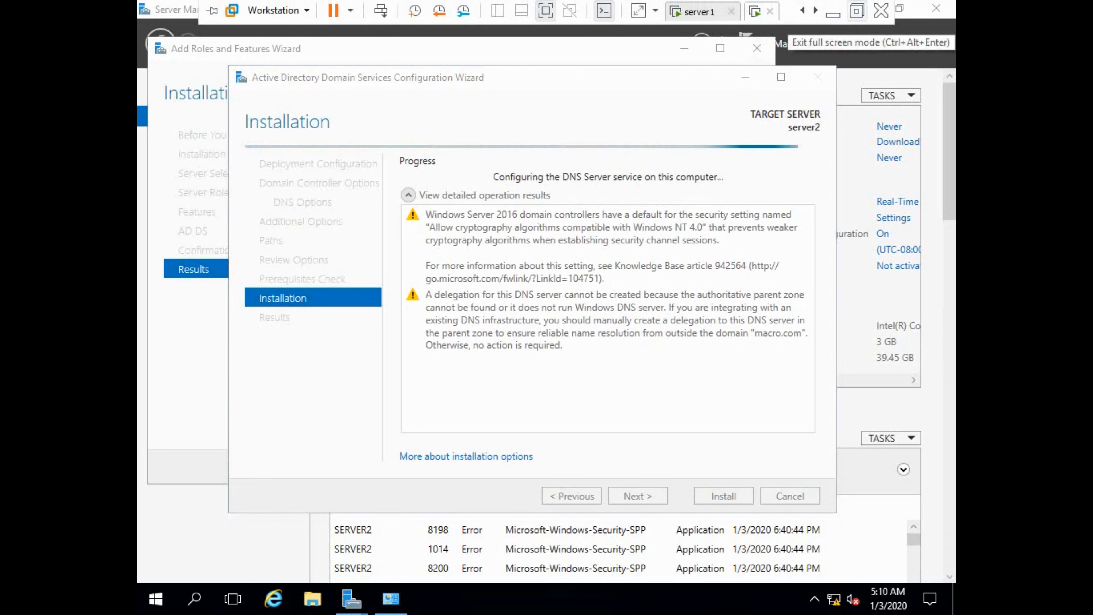
pyautogui.click(900, 8)
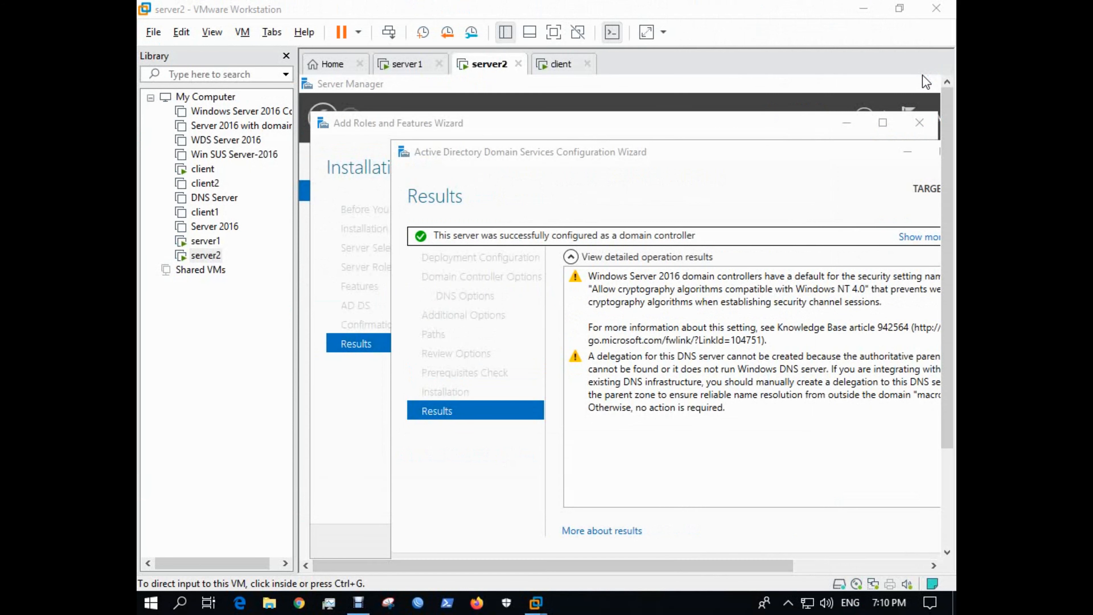
pyautogui.moveTo(359, 603)
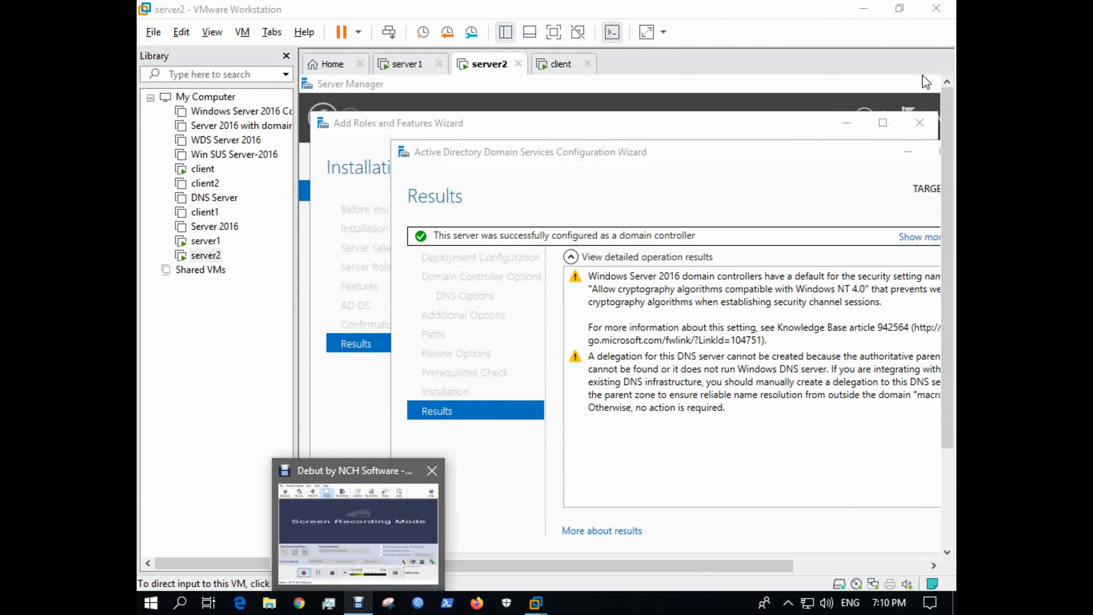
pyautogui.click(358, 534)
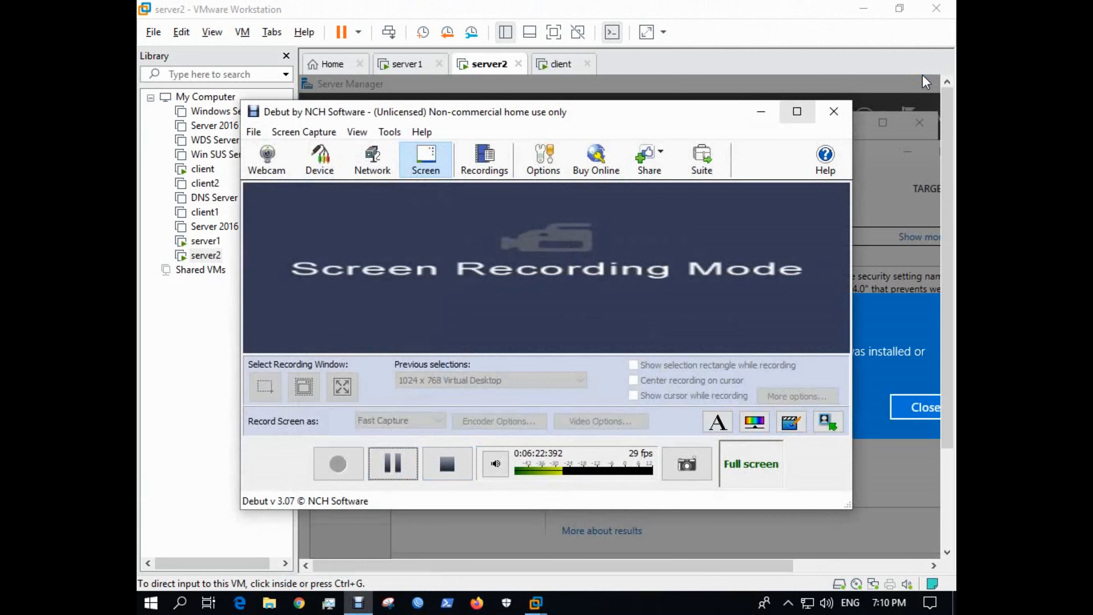
pyautogui.click(797, 111)
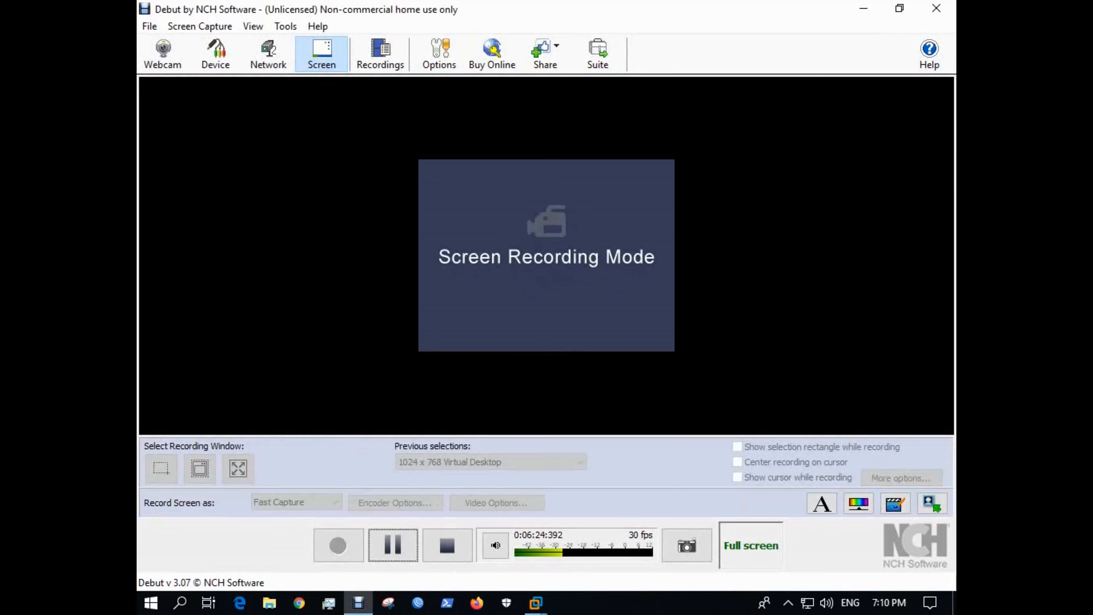
pyautogui.click(864, 9)
pyautogui.click(912, 383)
pyautogui.hotkey('ctrl', 'alt')
# In full screen, close the sign-out notice and the AD DS wizard so server2 restarts.
pyautogui.click(554, 32)
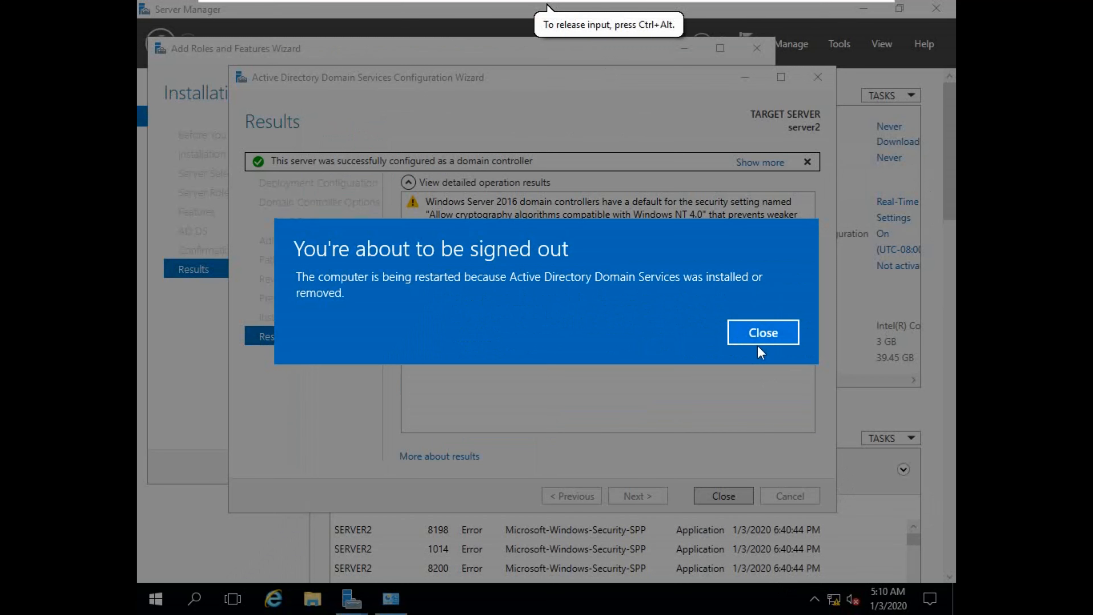
pyautogui.click(754, 331)
pyautogui.click(723, 497)
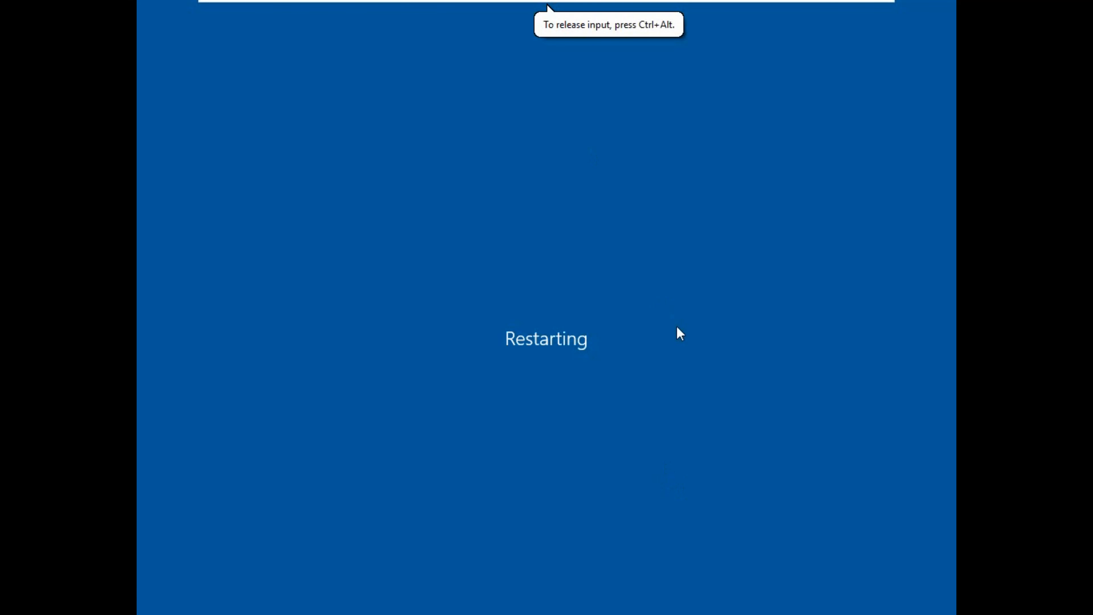
pyautogui.moveTo(685, 31)
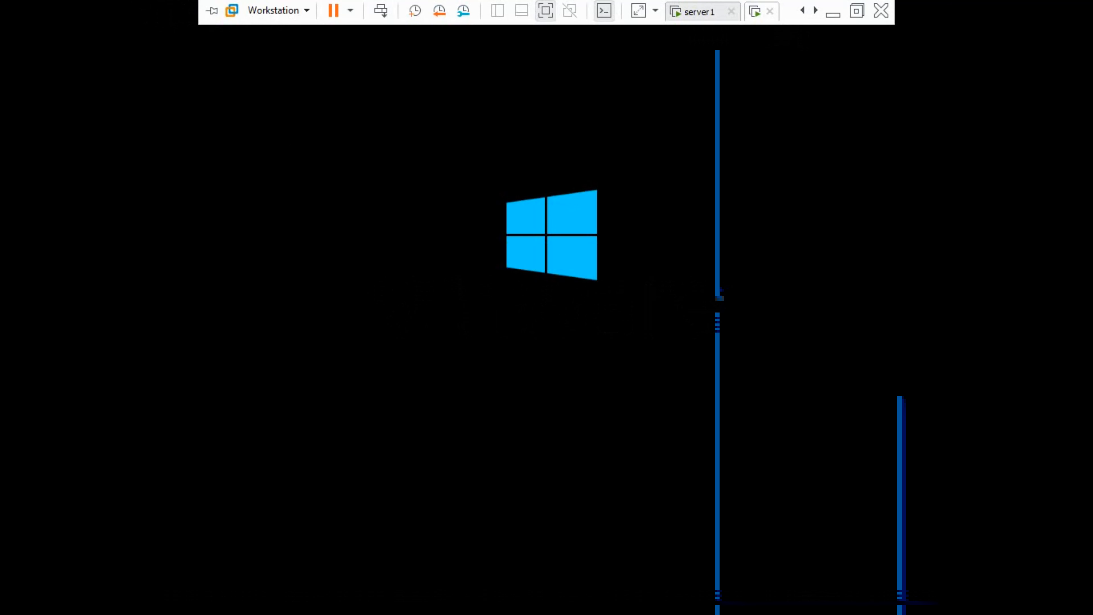
# Dismiss the powered-on warning to keep server2 running, and show its restarted desktop full screen.
pyautogui.click(771, 12)
pyautogui.click(698, 257)
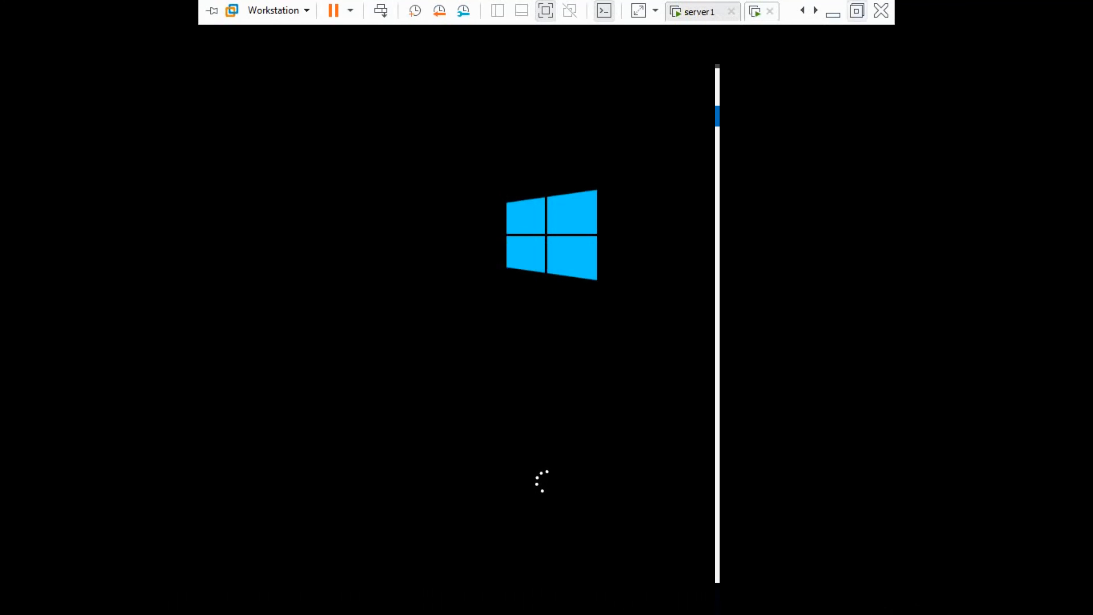
pyautogui.click(857, 10)
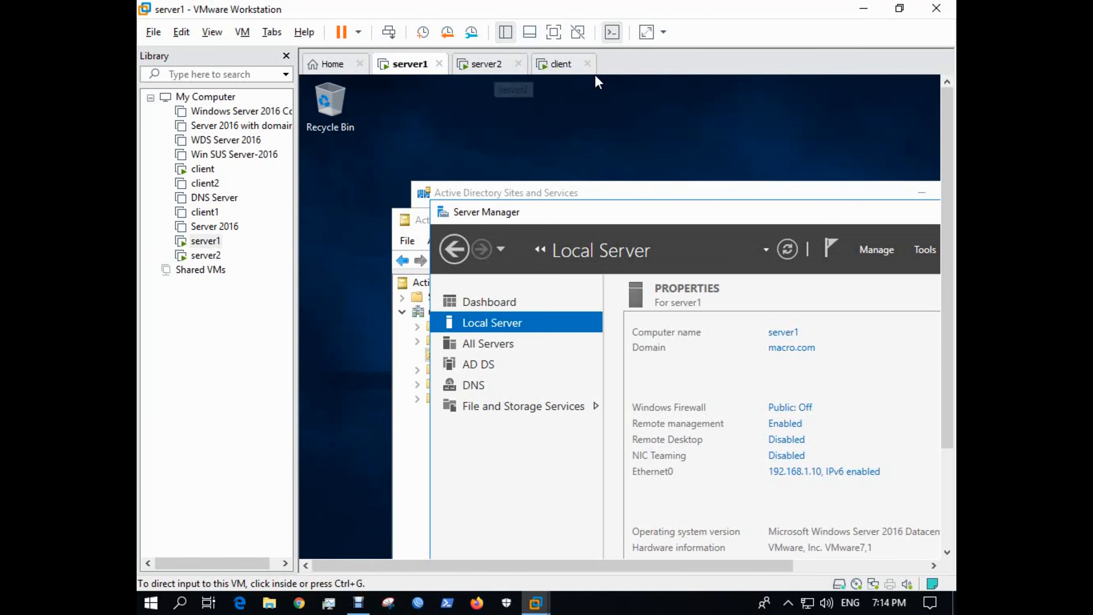
pyautogui.click(486, 64)
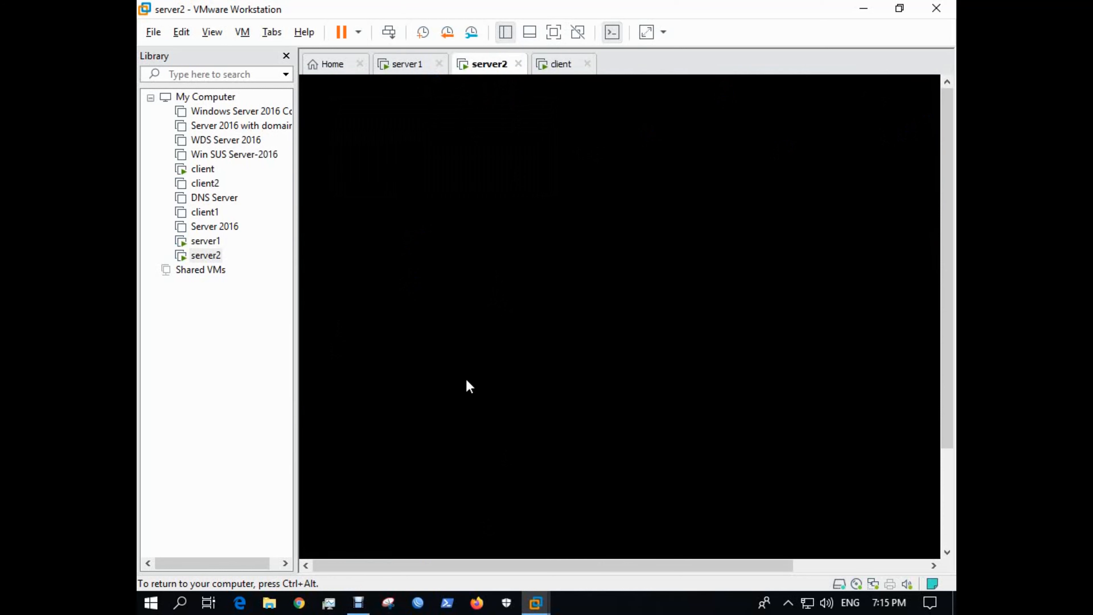
pyautogui.hotkey('ctrl', 'alt')
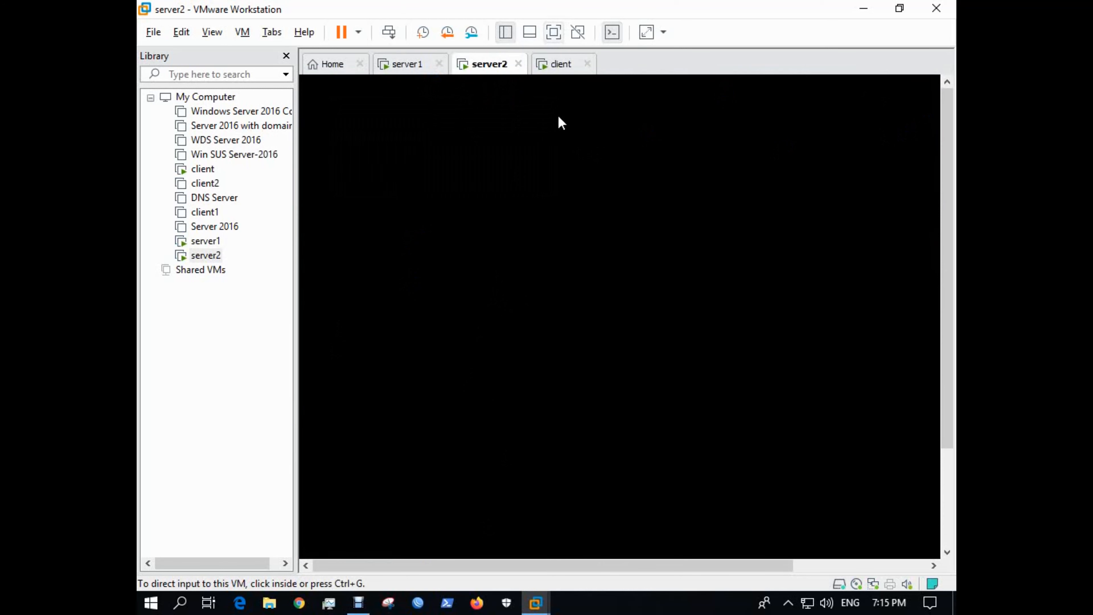
pyautogui.click(553, 32)
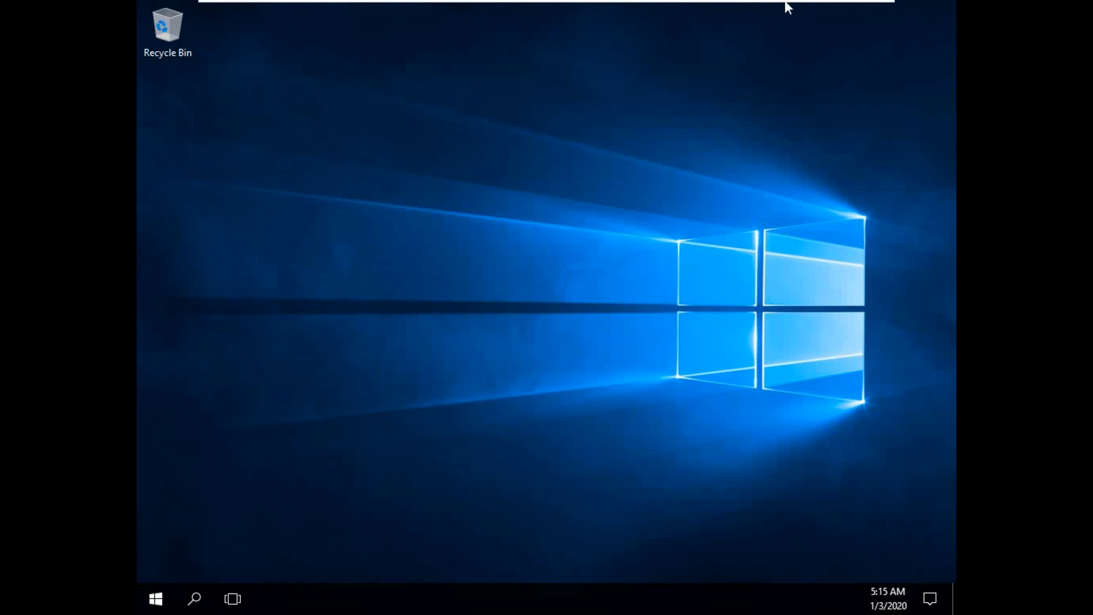
# On server1, view Domain Controllers in Active Directory Users and Computers, selecting SERVER1 and then SERVER2.
pyautogui.moveTo(791, 5)
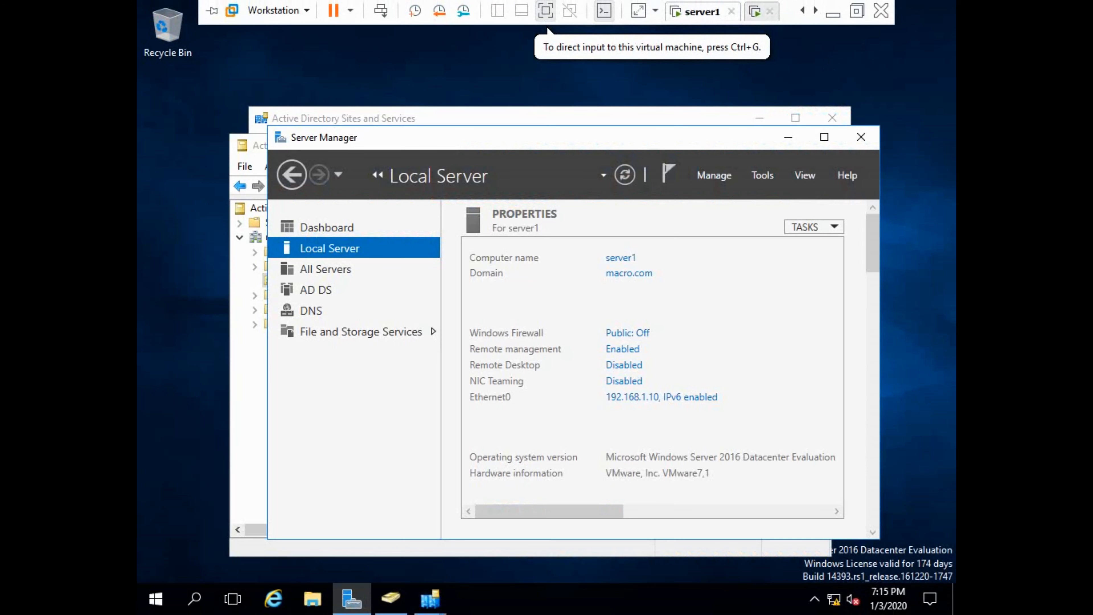
pyautogui.click(391, 598)
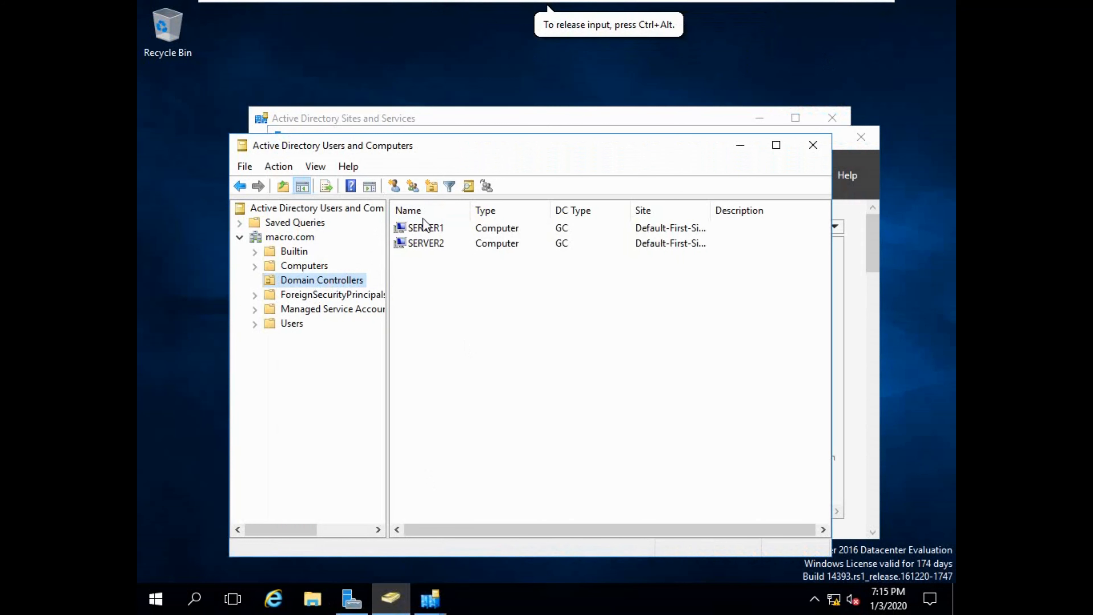
pyautogui.click(436, 232)
pyautogui.click(430, 241)
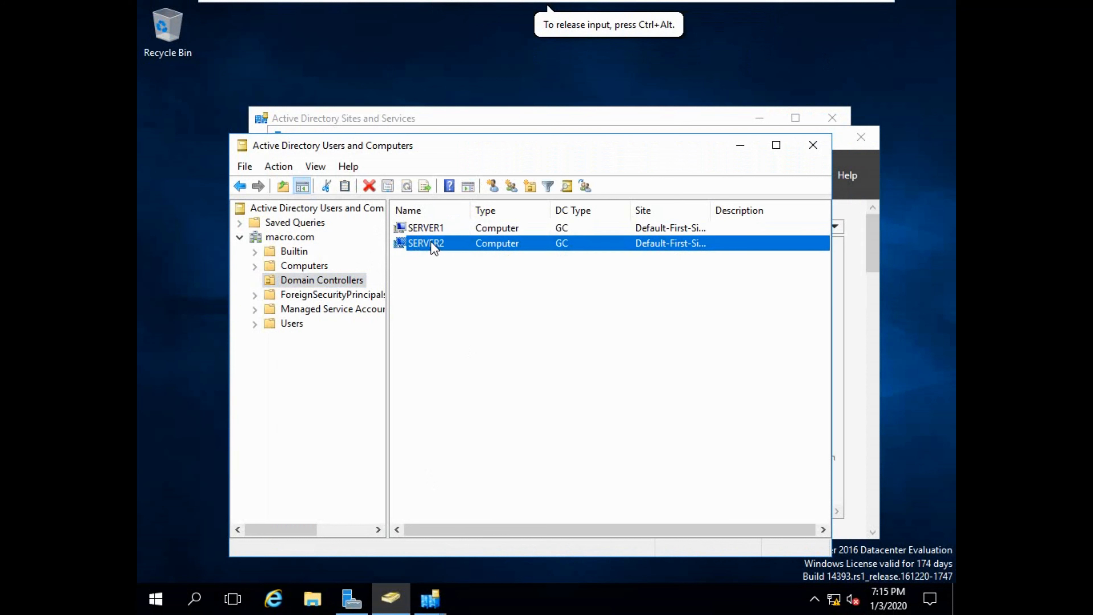
# In Sites and Services, expand Default-First-Site-Name > Servers and inspect the SERVER1 and SERVER2 entries.
pyautogui.click(436, 598)
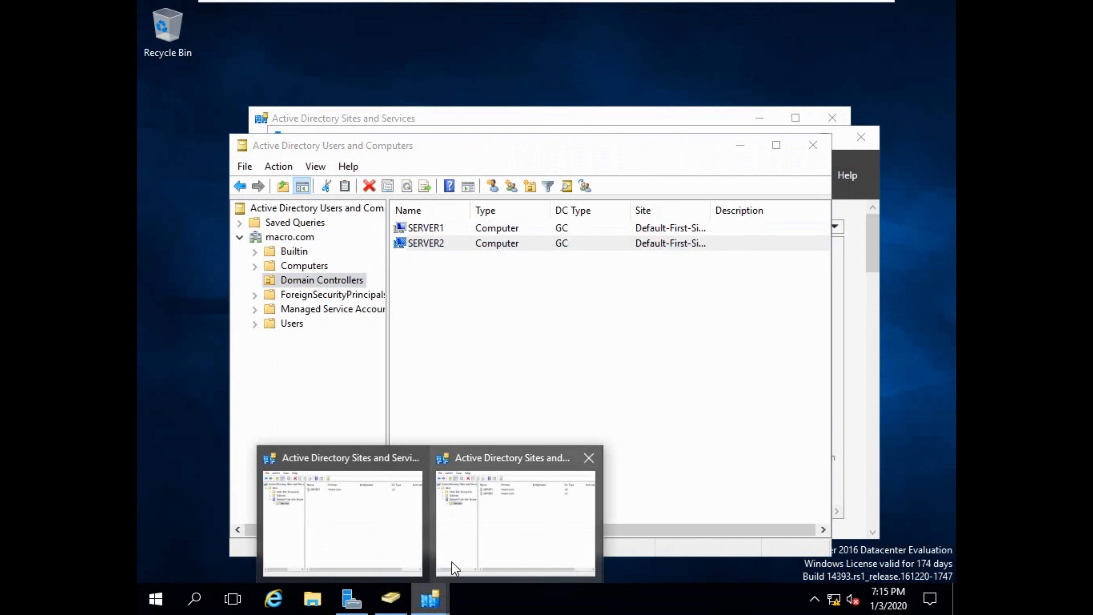
pyautogui.click(480, 499)
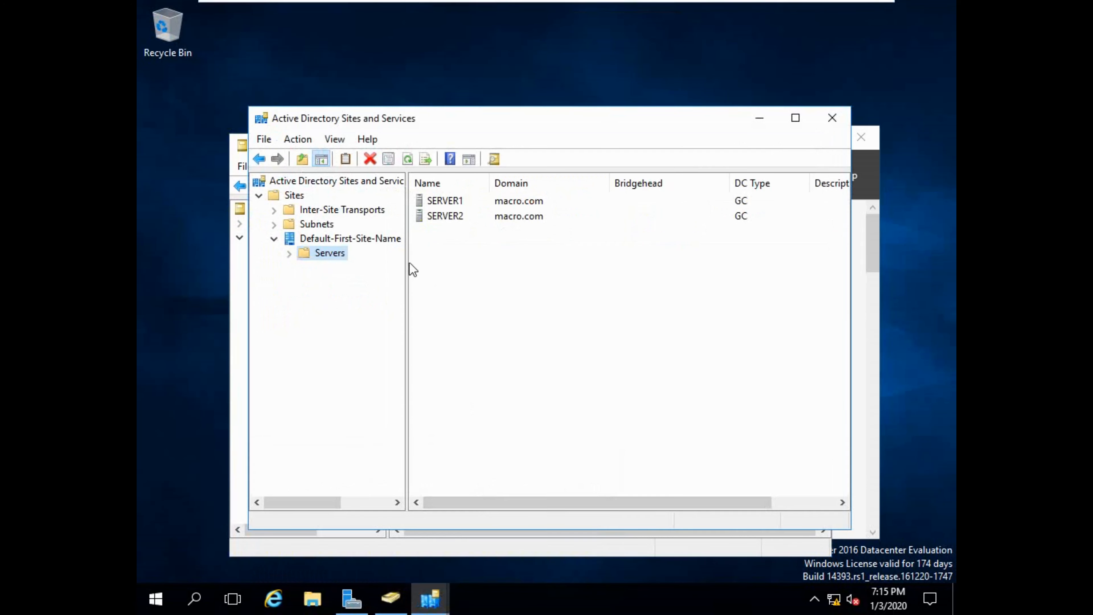
pyautogui.doubleClick(322, 253)
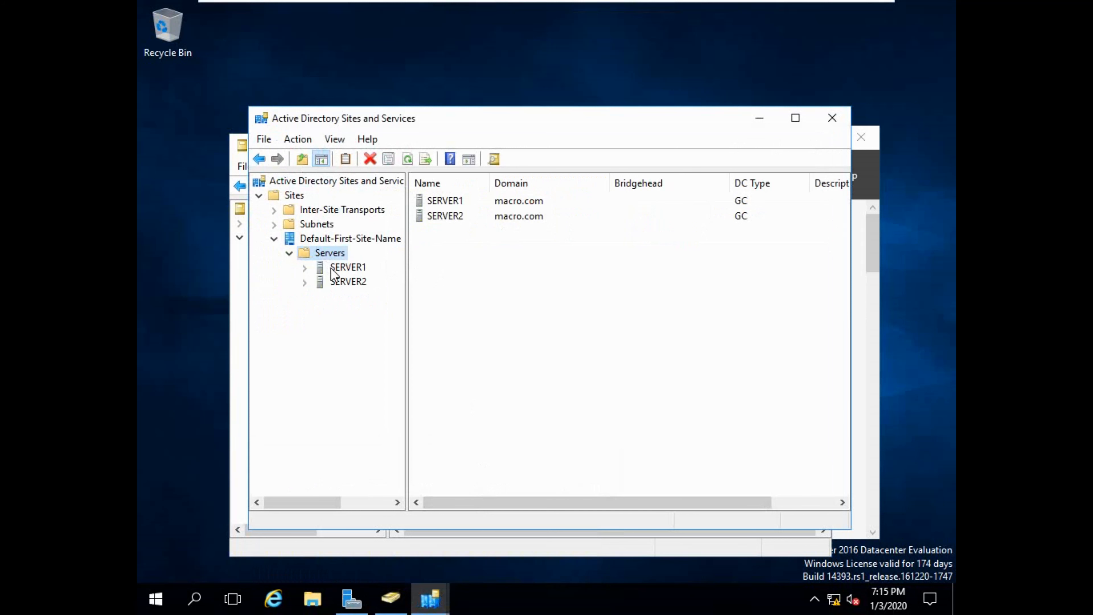
pyautogui.click(331, 267)
pyautogui.click(336, 282)
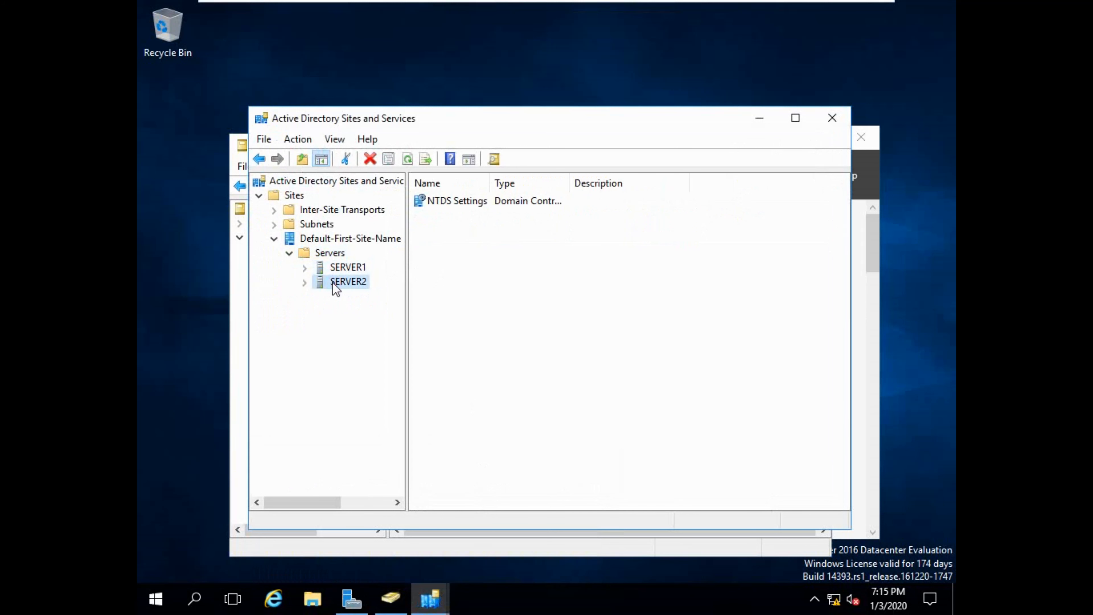
pyautogui.click(337, 265)
pyautogui.click(321, 253)
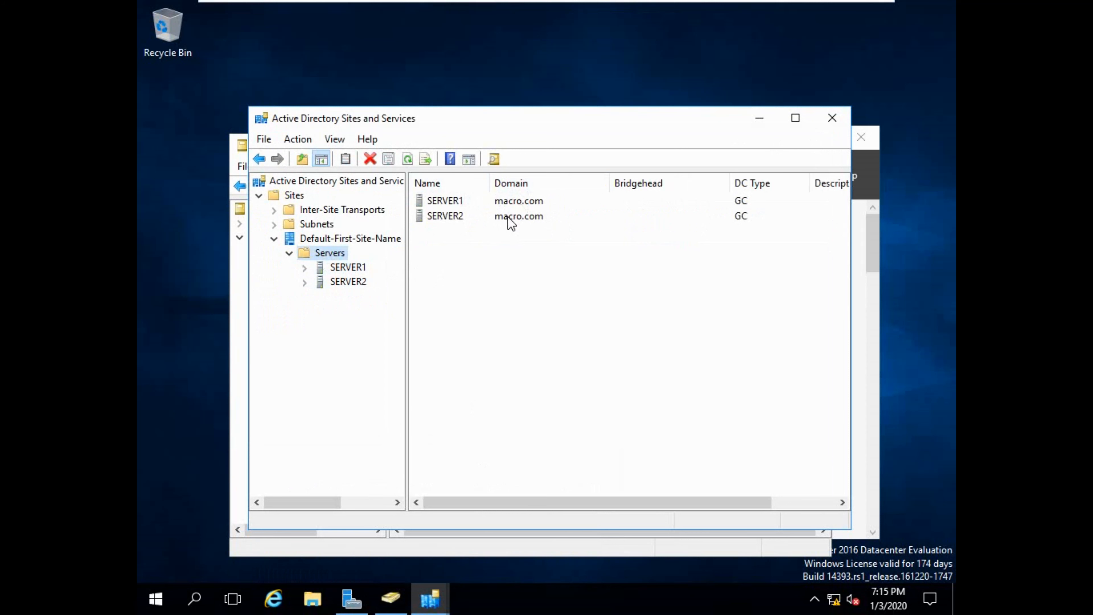
# On server2, view Server Manager's Local Server page, which shows the macro.com domain.
pyautogui.moveTo(660, 5)
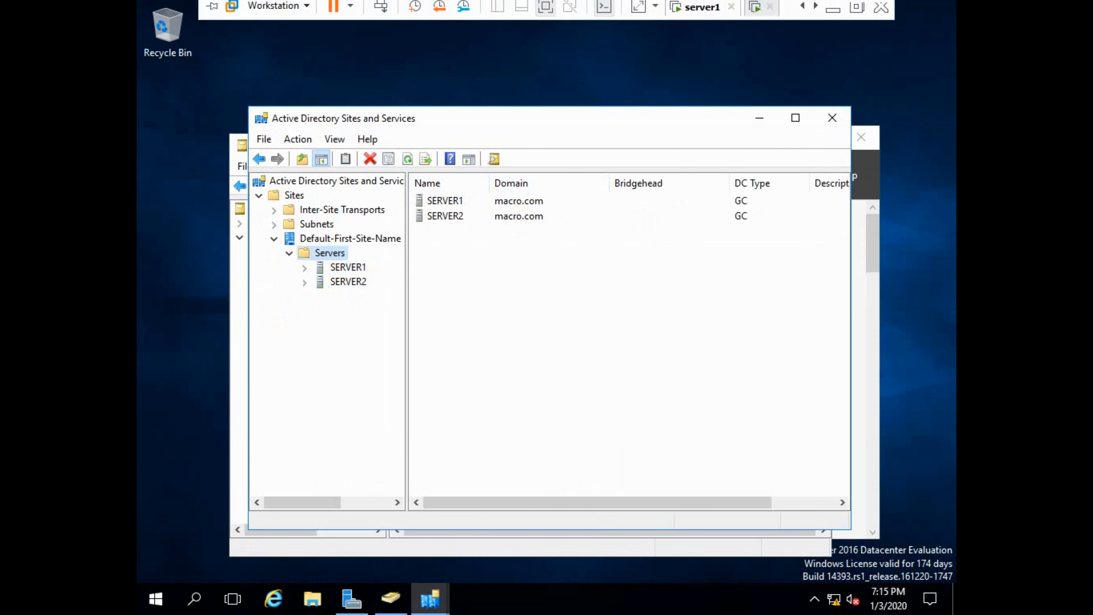
pyautogui.click(695, 11)
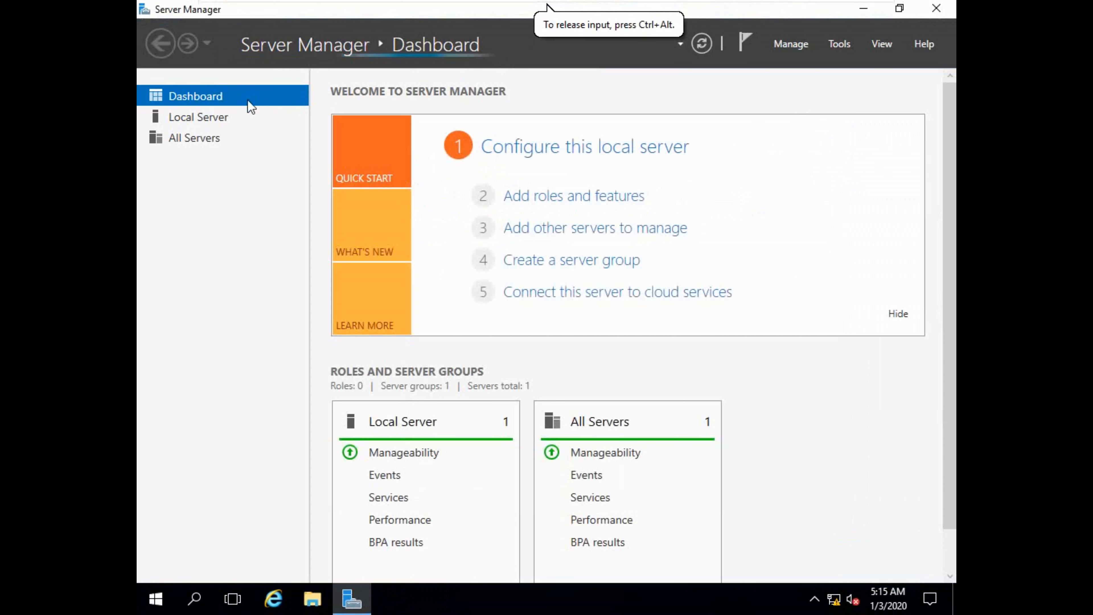
pyautogui.click(202, 119)
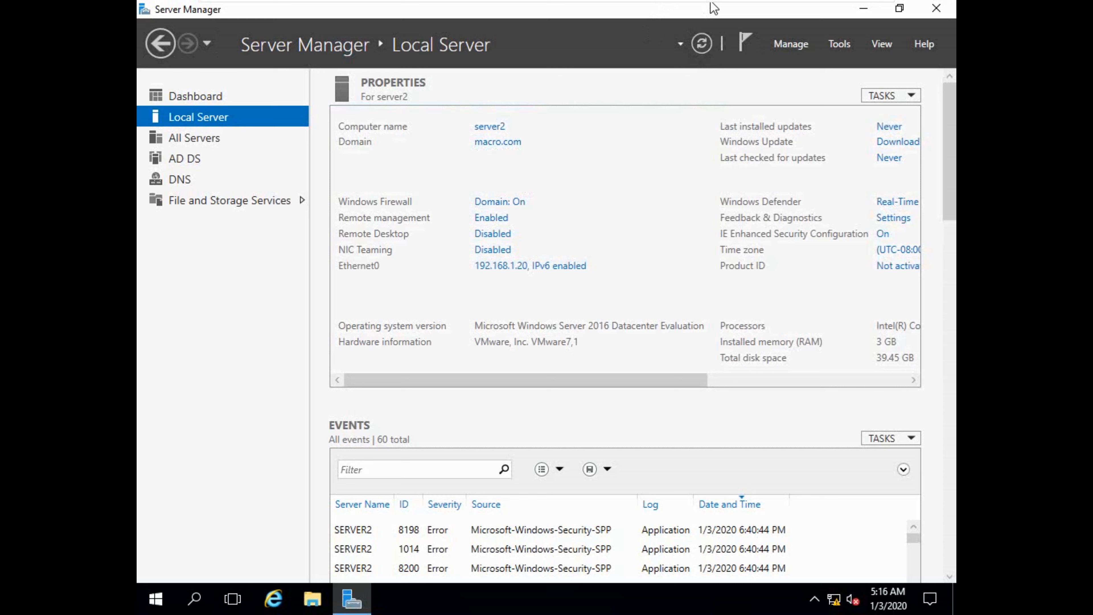
pyautogui.hotkey('ctrl', 'alt')
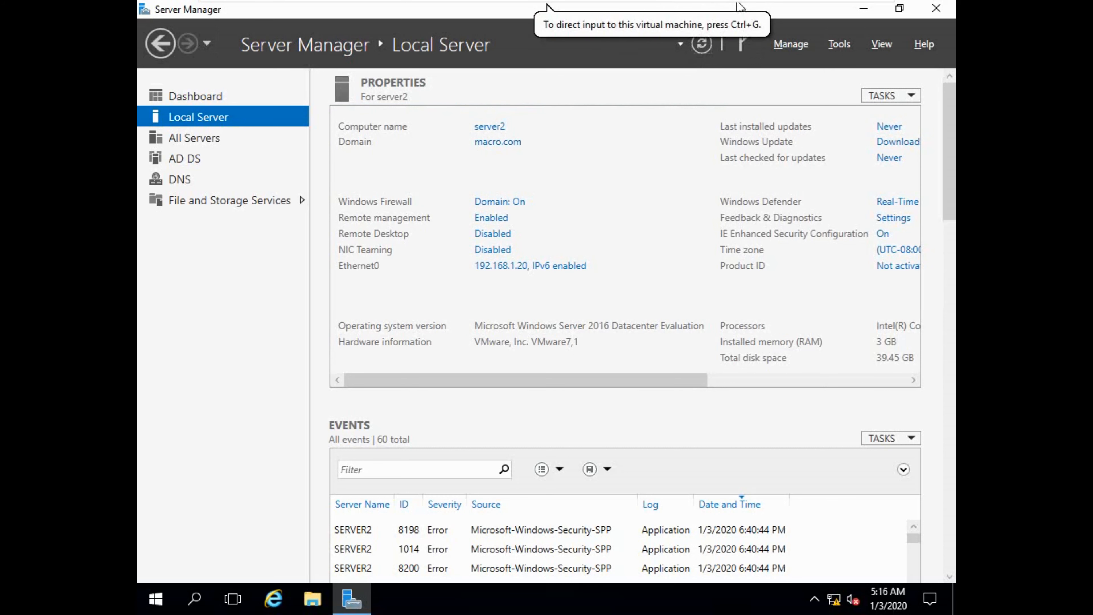
# On server1, begin a new user in macro.com/Users with the name and logon name lamly.
pyautogui.moveTo(737, 2)
pyautogui.click(702, 11)
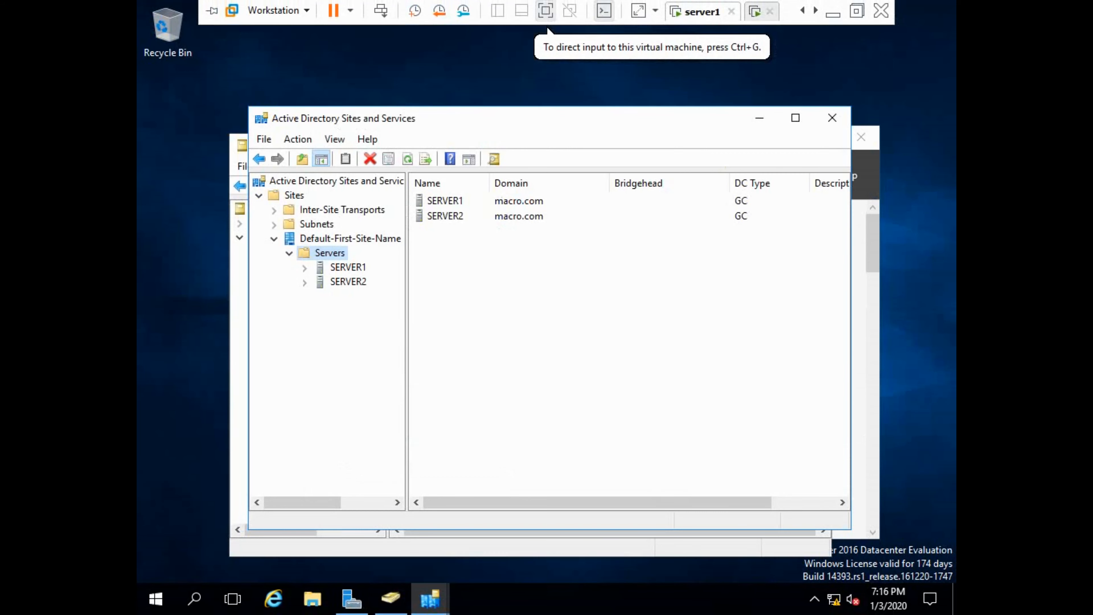
pyautogui.click(758, 122)
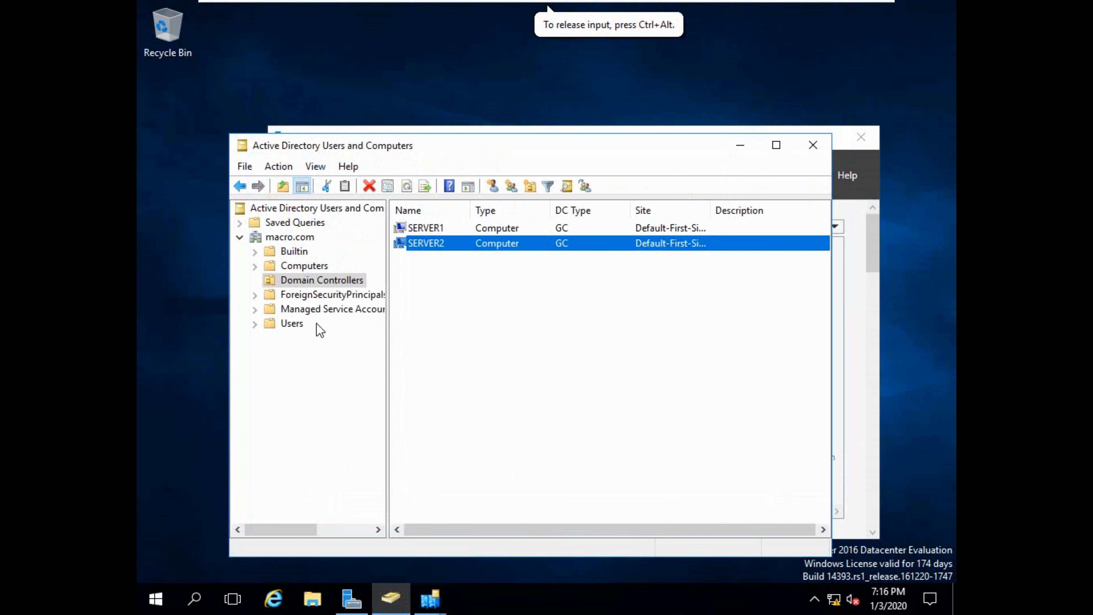
pyautogui.click(289, 323)
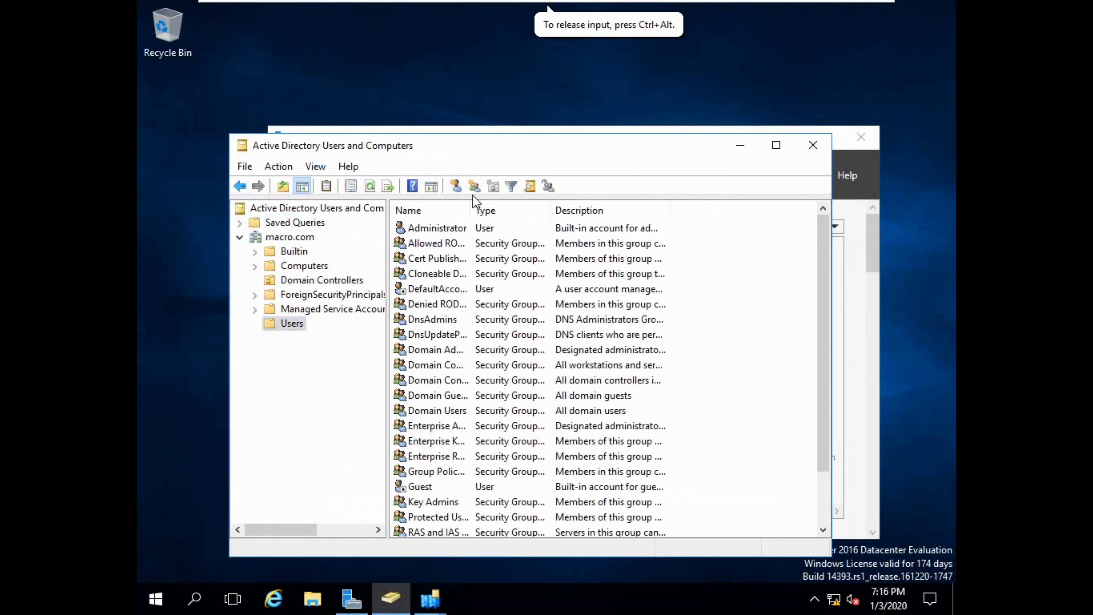
pyautogui.click(459, 186)
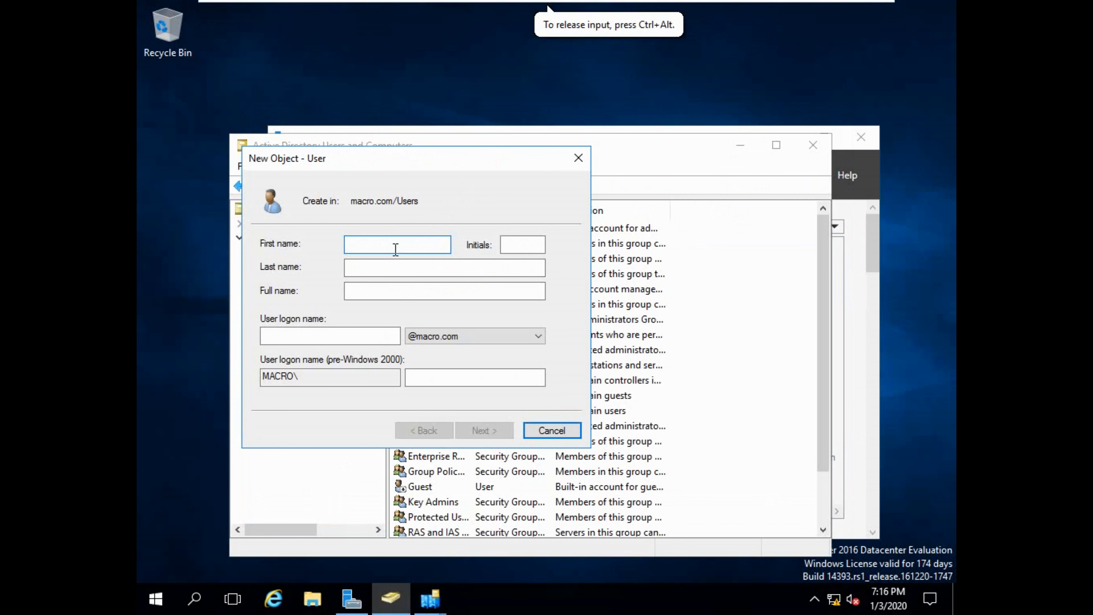
pyautogui.write('lamly')
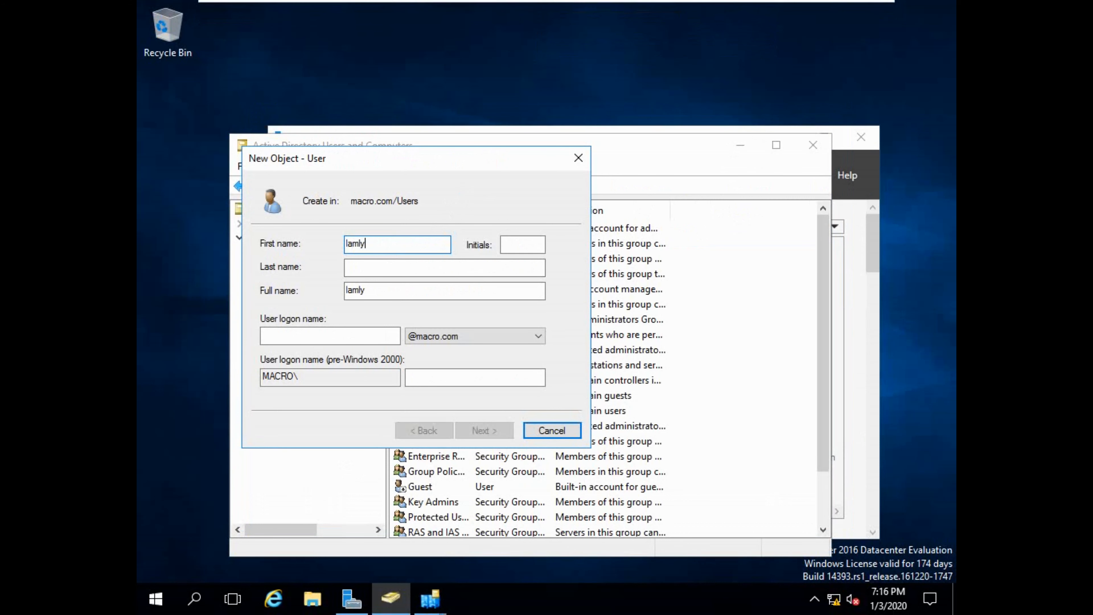
pyautogui.moveTo(891, 2)
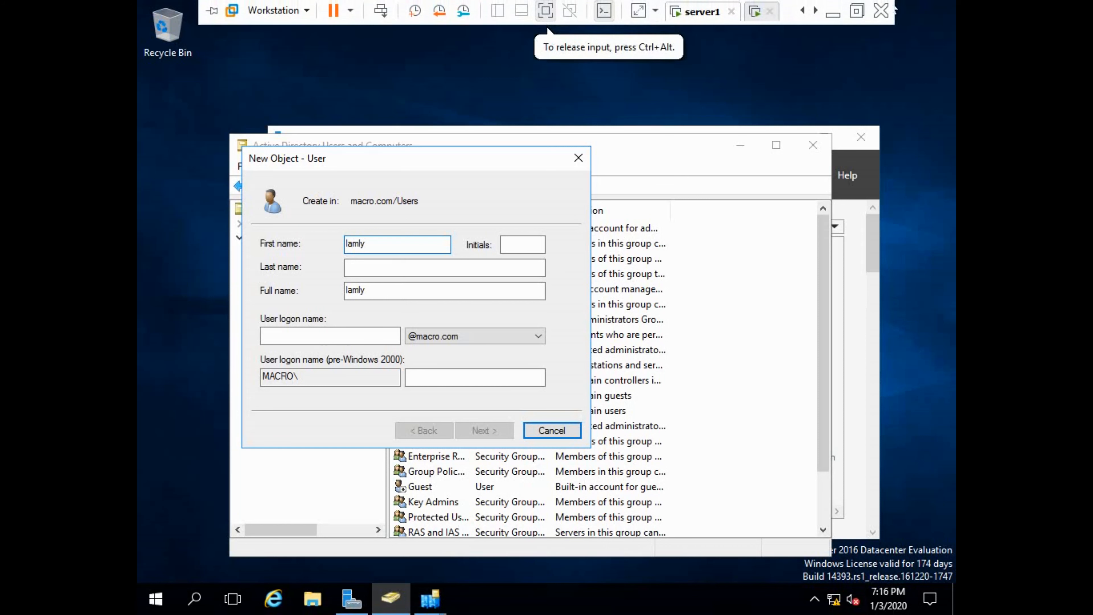
pyautogui.click(312, 333)
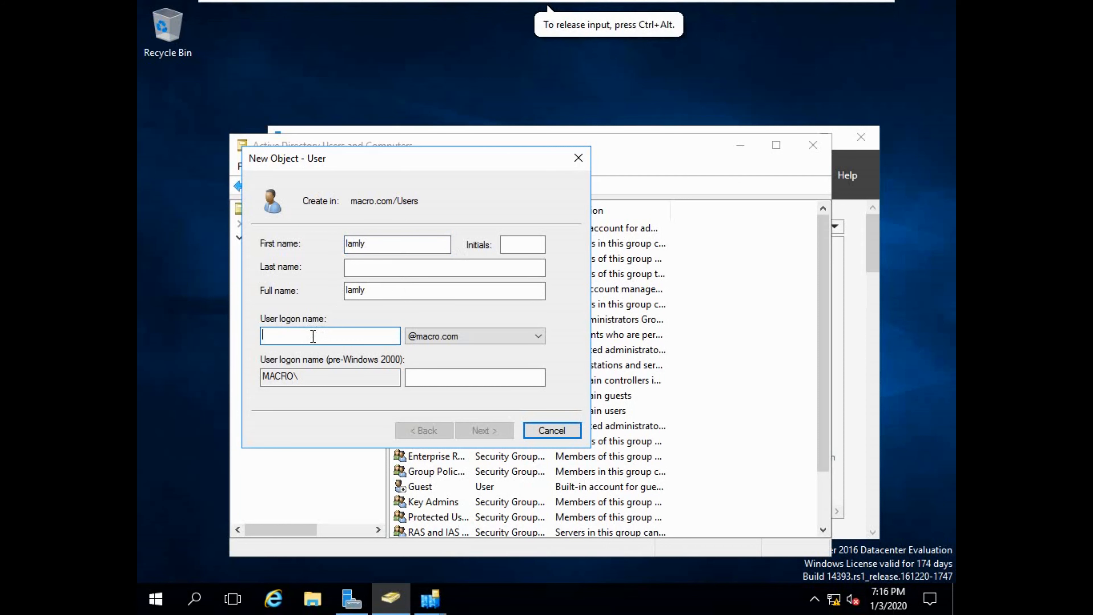
pyautogui.write('lamly')
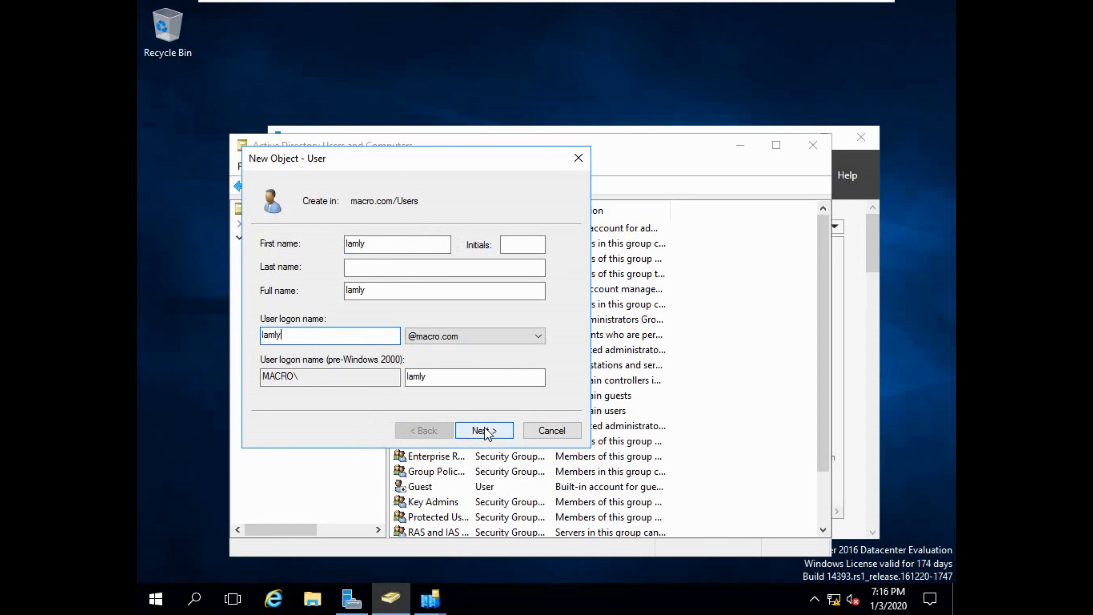
pyautogui.click(471, 431)
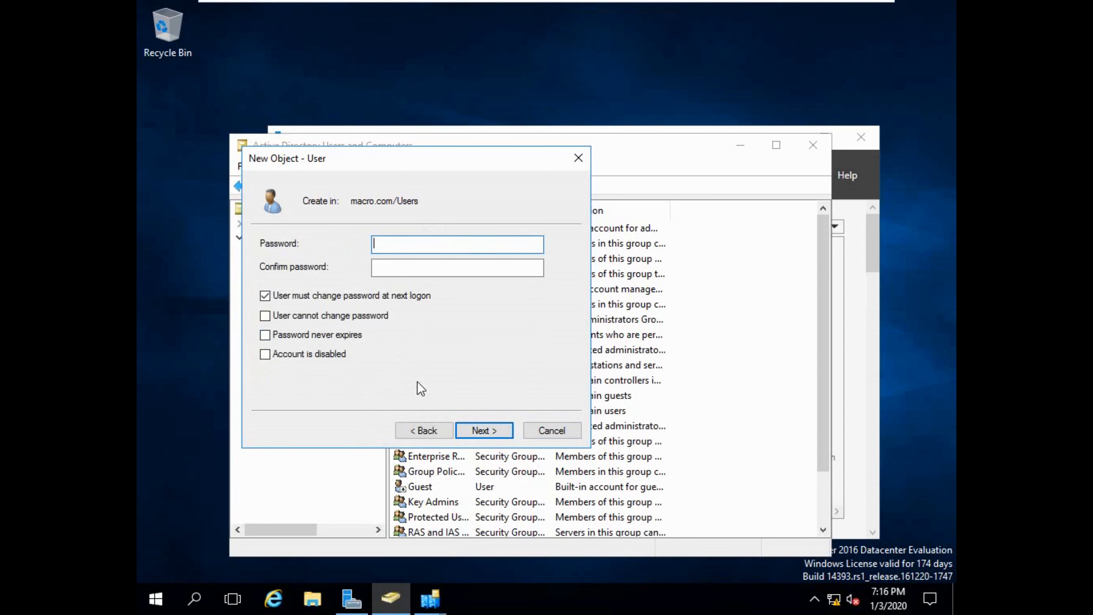
# Set lamly's password with 'User cannot change password' and 'Password never expires', then finish.
pyautogui.click(322, 316)
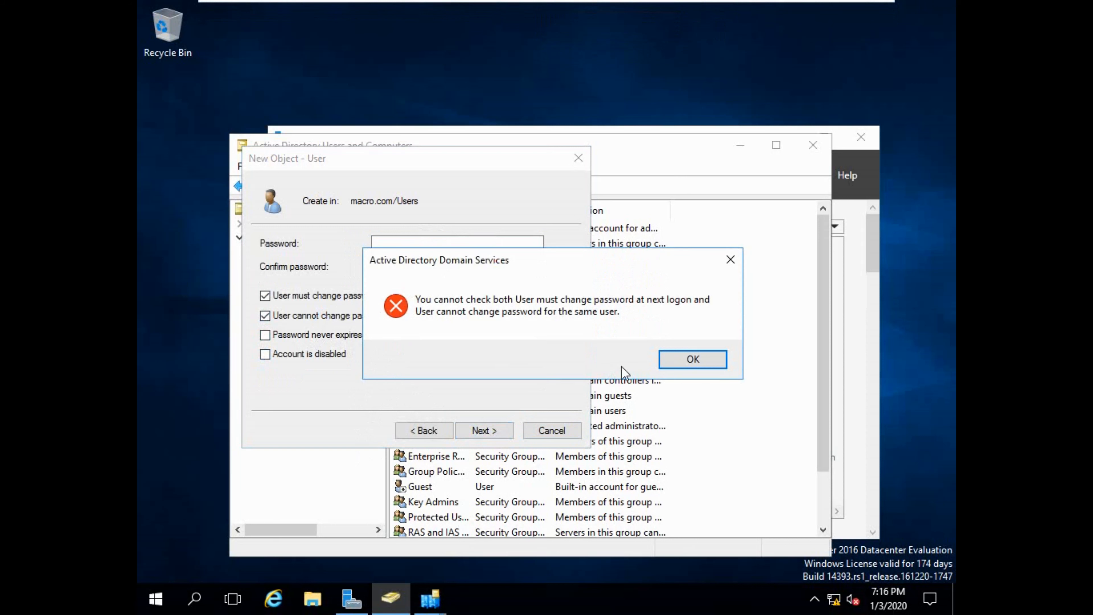
pyautogui.click(691, 364)
pyautogui.click(354, 297)
pyautogui.click(328, 316)
pyautogui.click(315, 336)
pyautogui.click(409, 249)
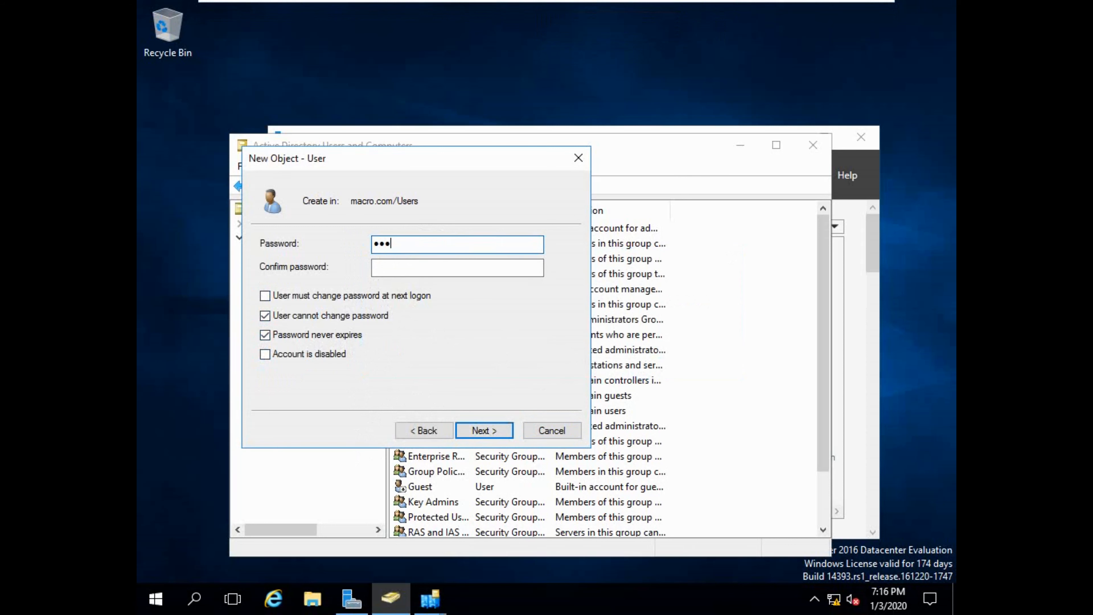
pyautogui.press('Tab')
pyautogui.write('•••')
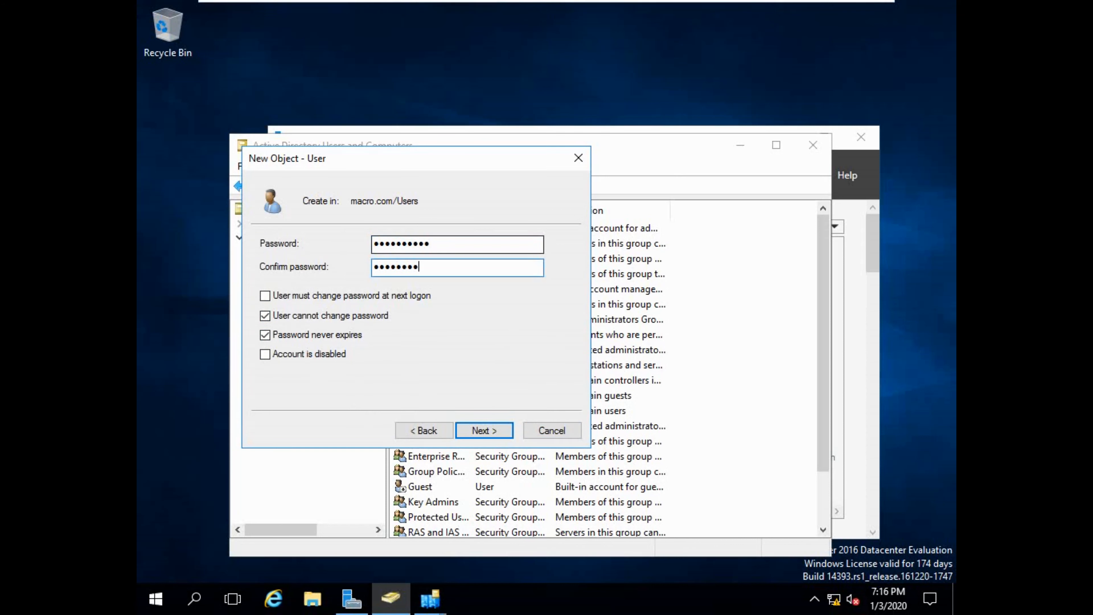
pyautogui.click(463, 431)
pyautogui.click(463, 431)
# Check the new user lamly in the Users list beside todd.
pyautogui.scroll(-2, 492, 438)
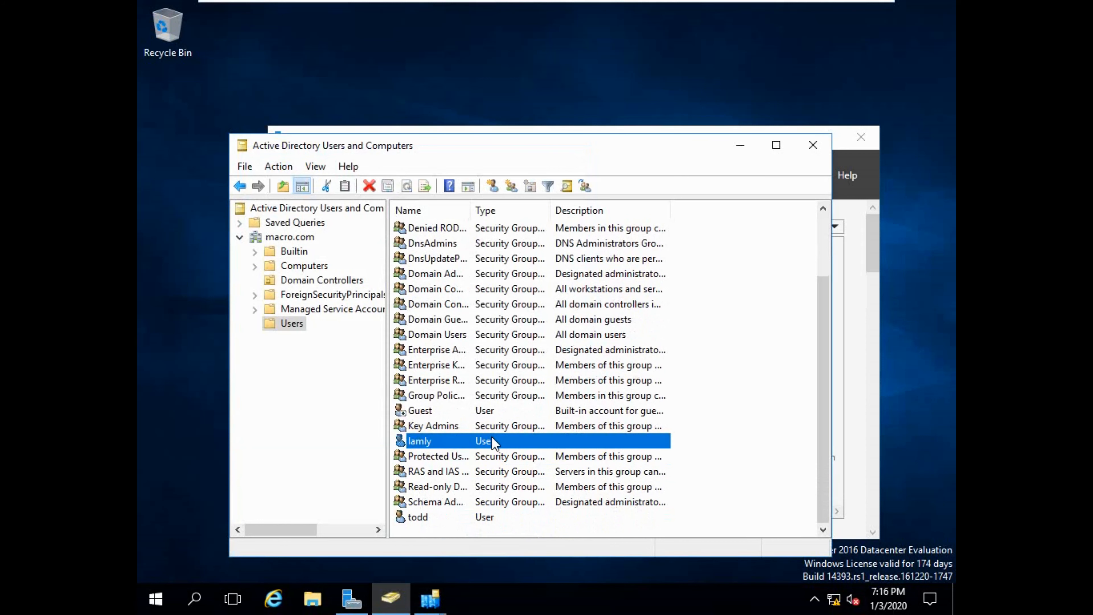
pyautogui.click(427, 520)
pyautogui.click(422, 442)
pyautogui.scroll(2, 424, 426)
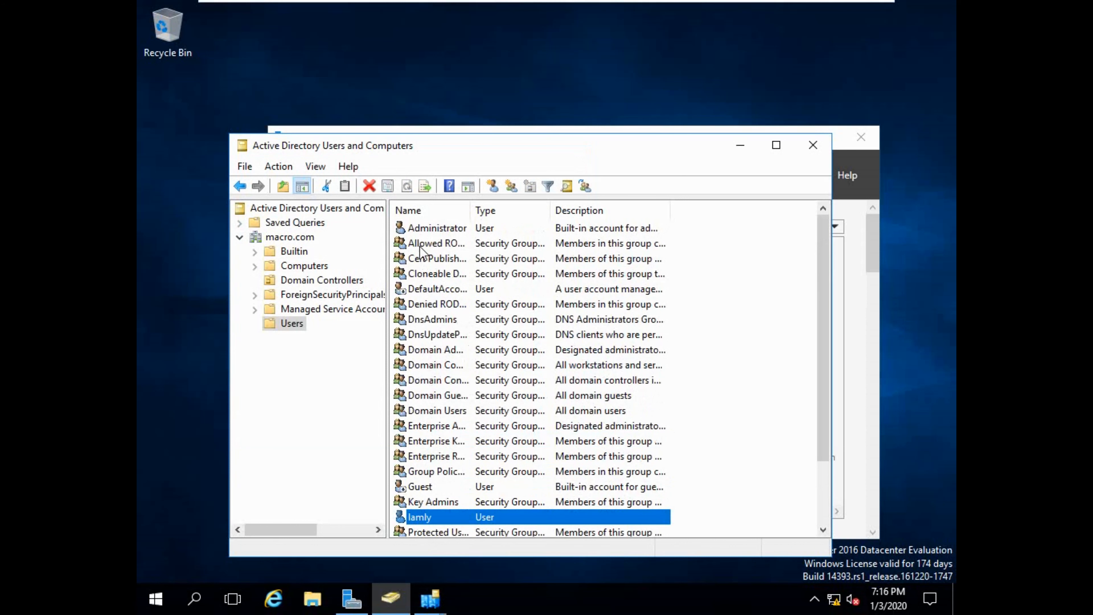
# On server2, open Active Directory Users and Computers, find lamly in macro.com/Users, then close it.
pyautogui.click(754, 11)
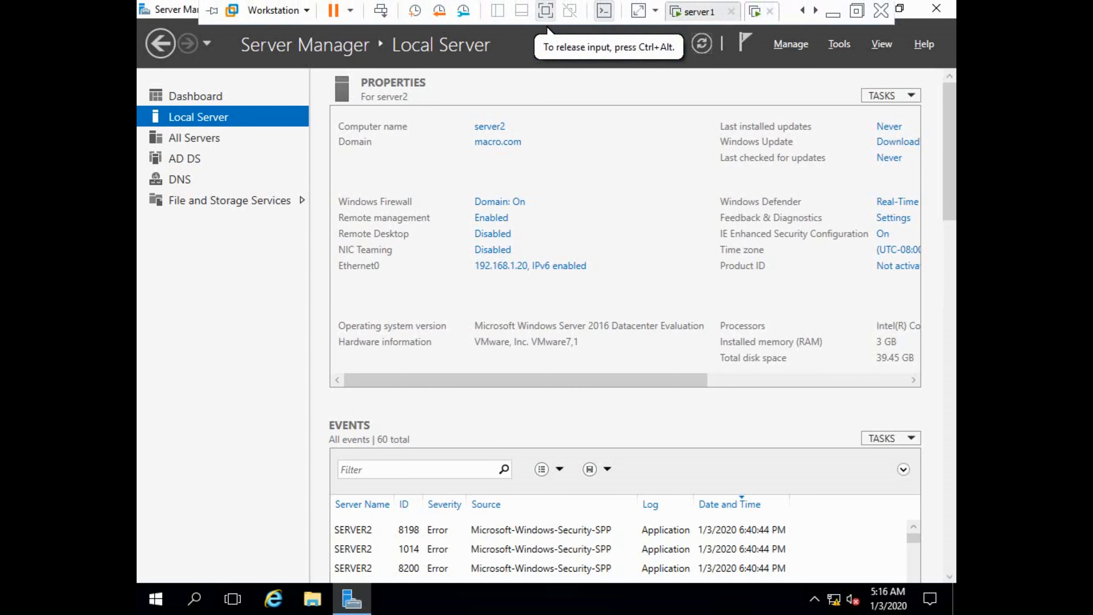
pyautogui.click(837, 46)
pyautogui.click(774, 135)
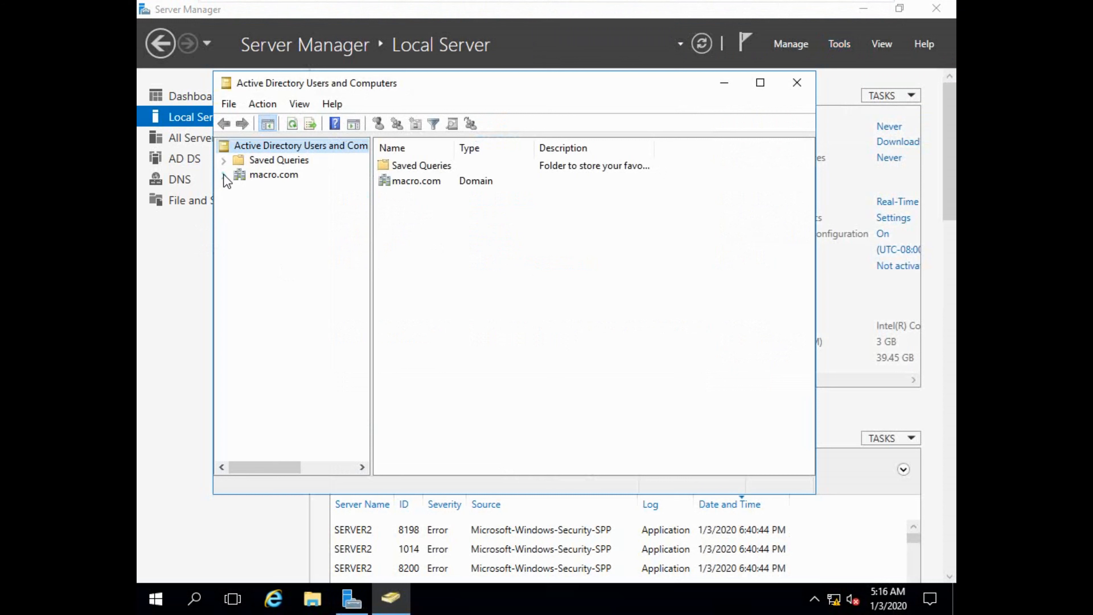
pyautogui.click(223, 175)
pyautogui.click(300, 218)
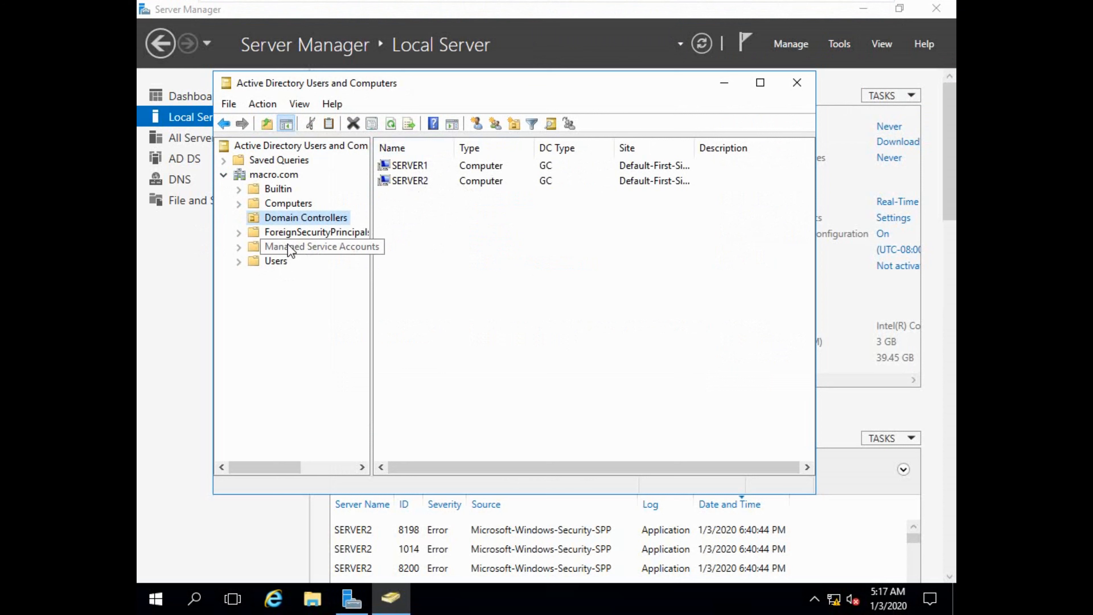
pyautogui.click(276, 261)
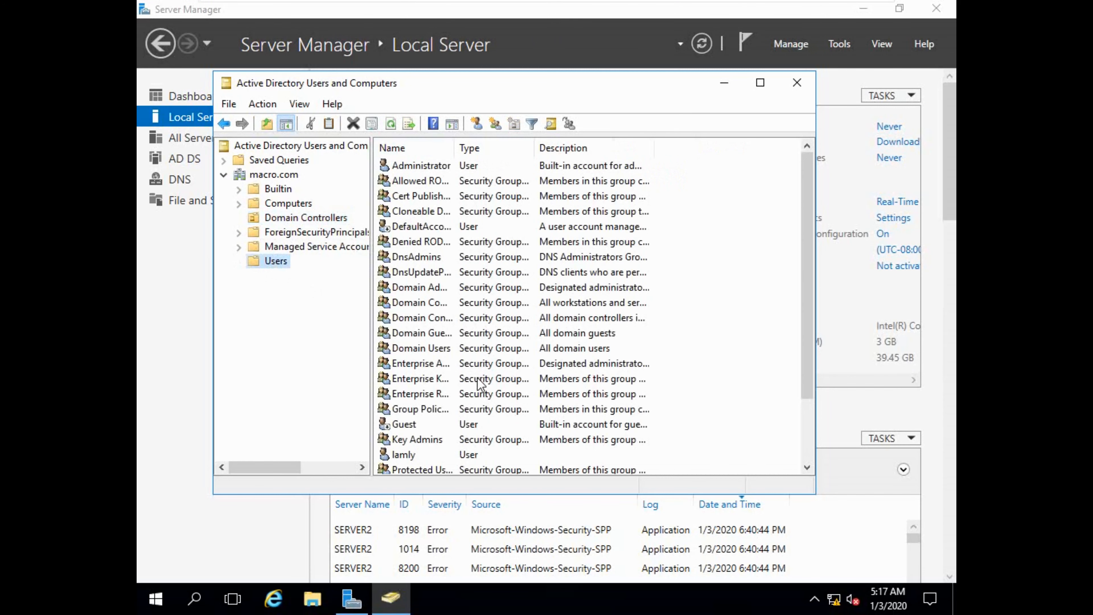
pyautogui.scroll(-2, 473, 401)
pyautogui.click(407, 379)
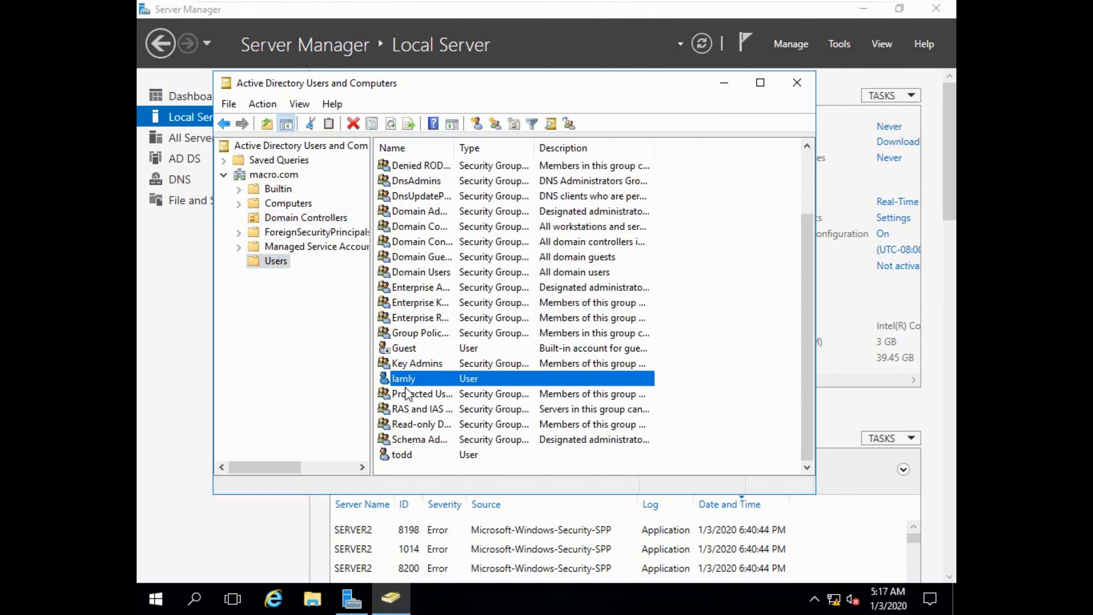
pyautogui.click(405, 456)
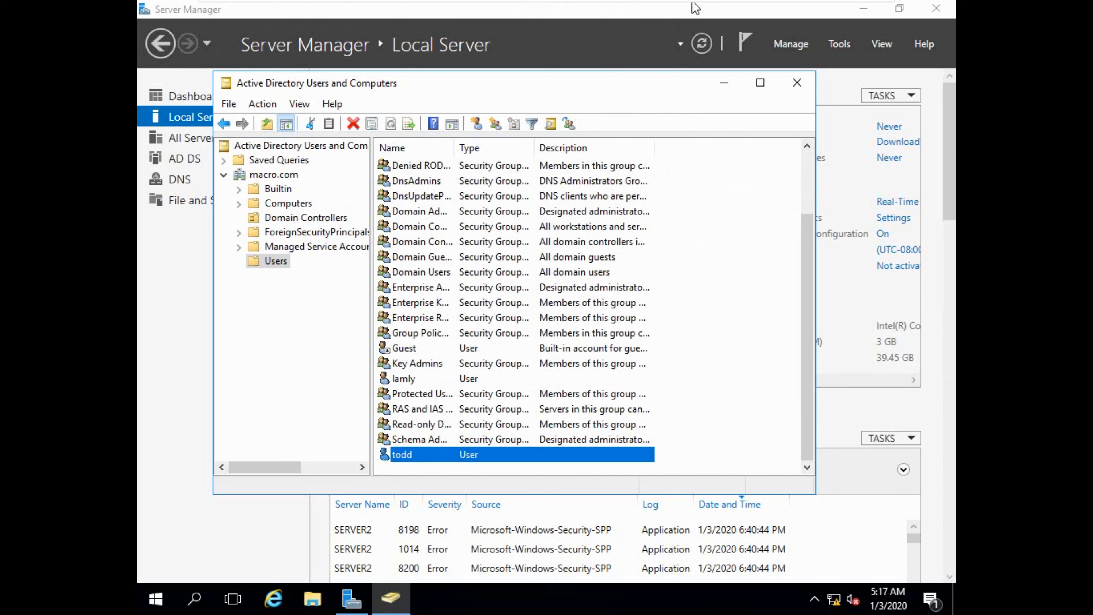
pyautogui.click(796, 82)
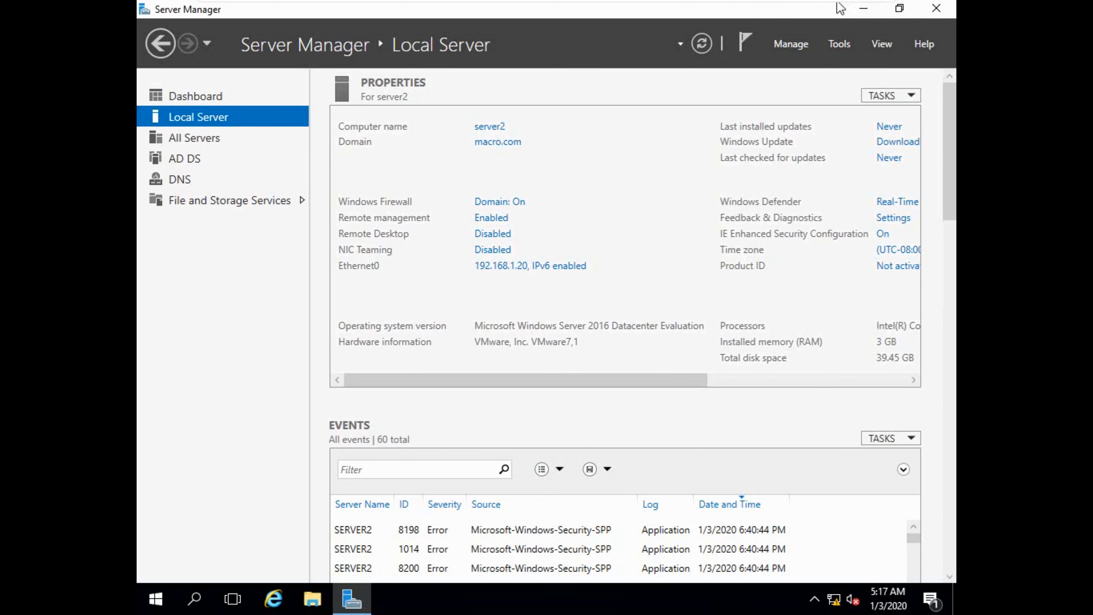
# Restore and maximize Server Manager, then minimize it to leave server2's empty desktop showing.
pyautogui.click(812, 2)
pyautogui.click(900, 8)
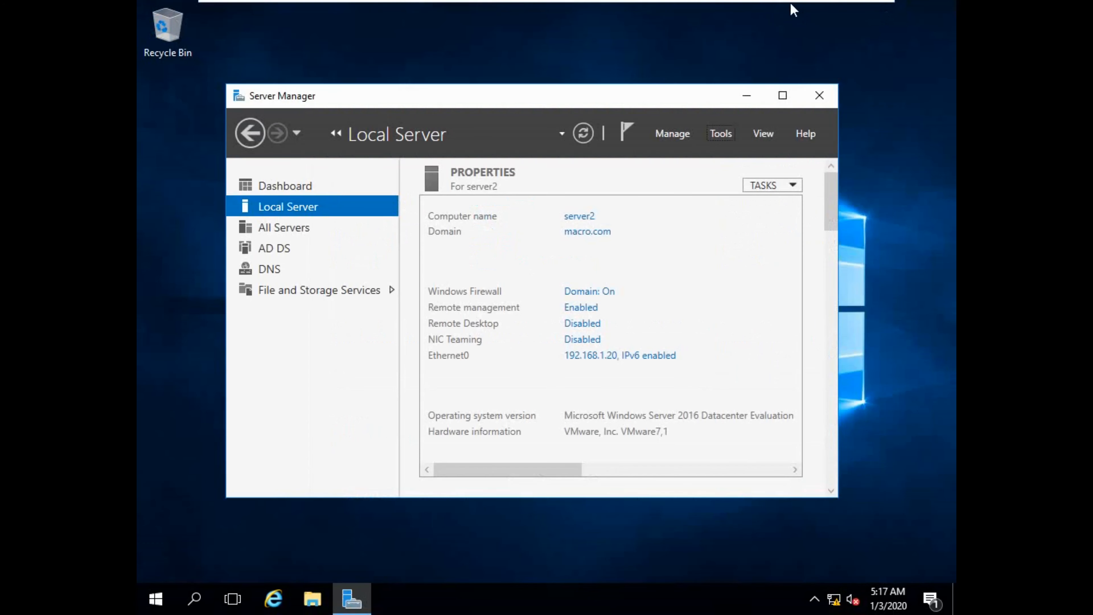
pyautogui.click(766, 6)
pyautogui.click(747, 95)
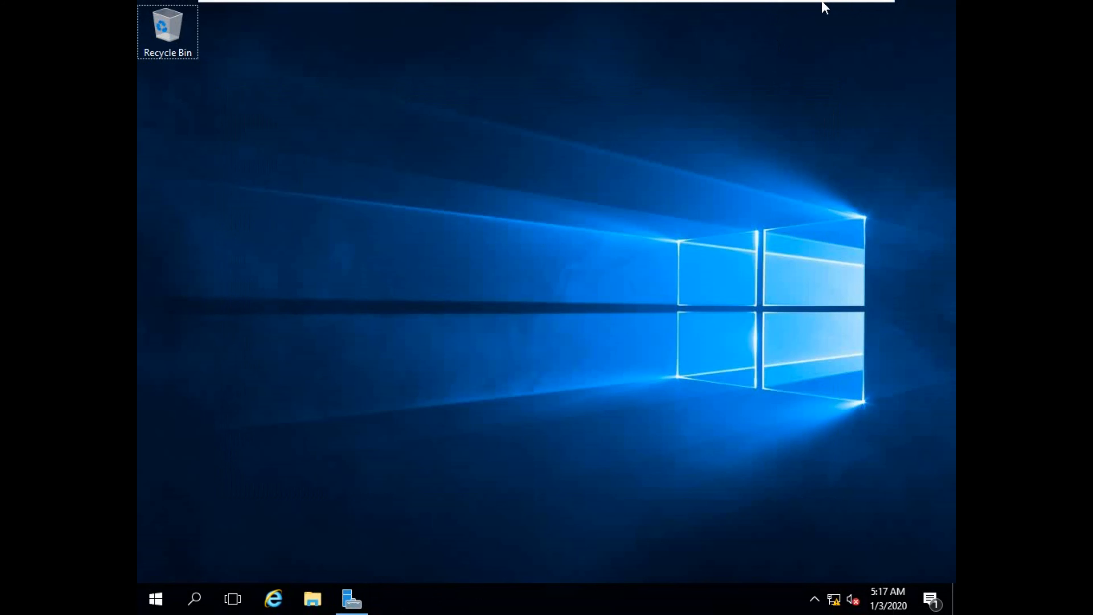
pyautogui.rightClick(745, 4)
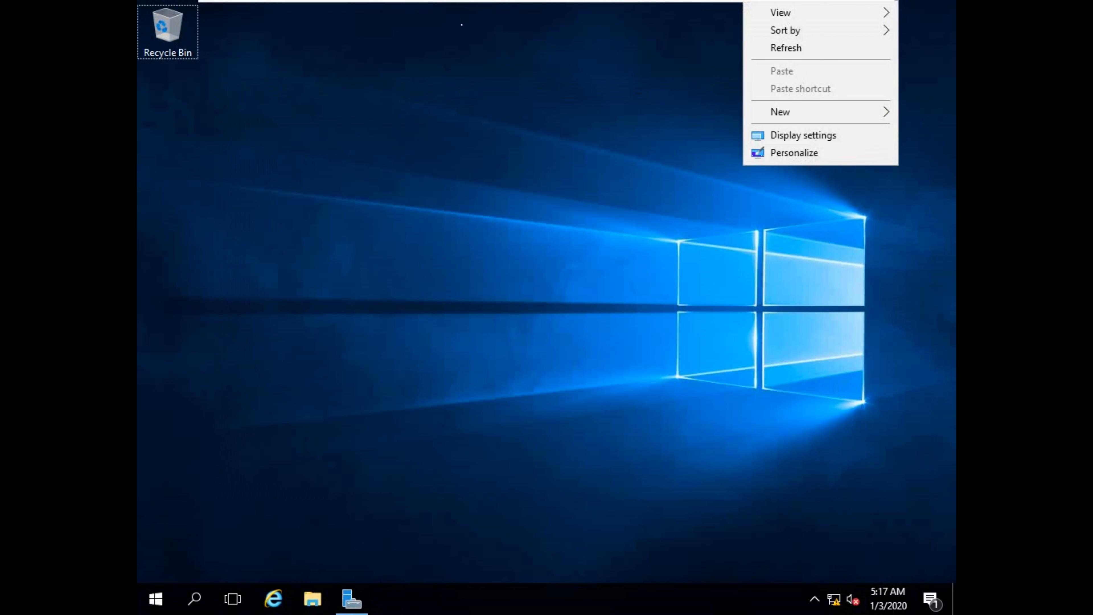
pyautogui.click(220, 3)
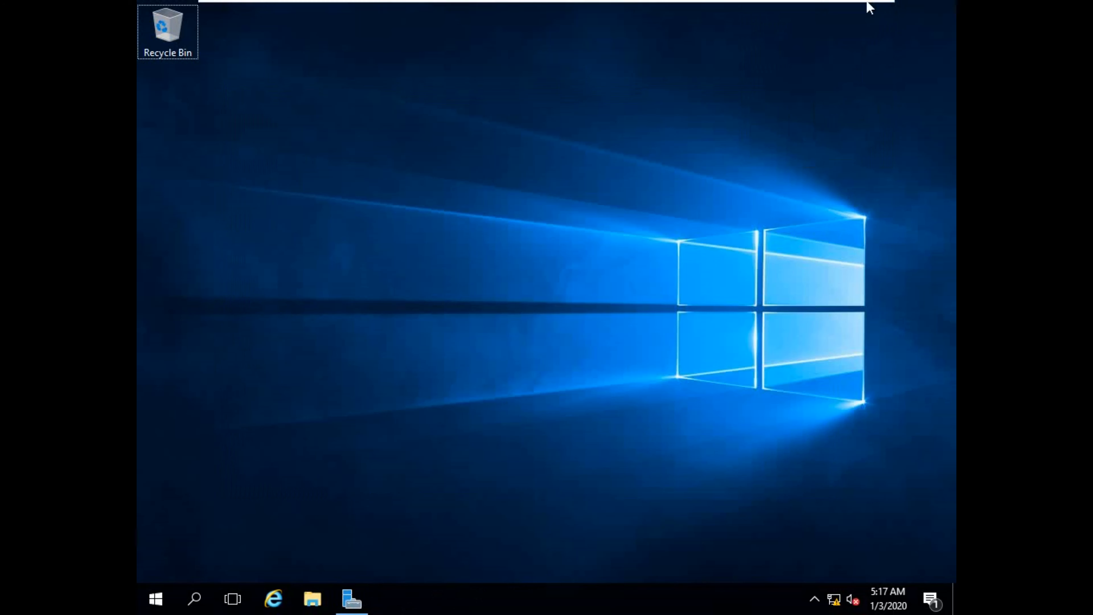
pyautogui.hotkey('alt', 'Tab')
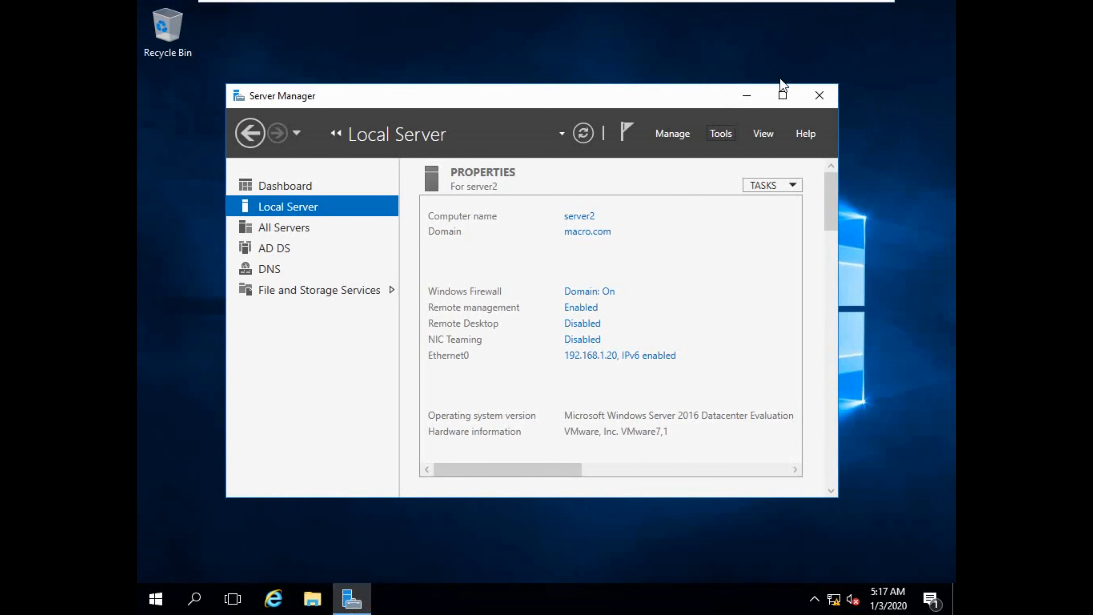
pyautogui.click(782, 94)
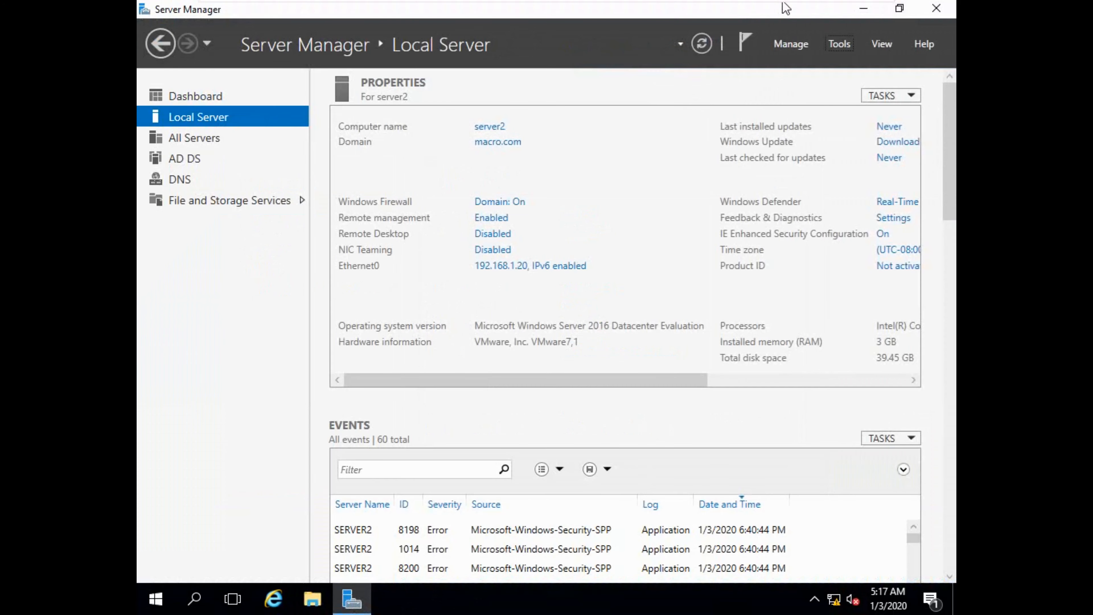
pyautogui.click(859, 8)
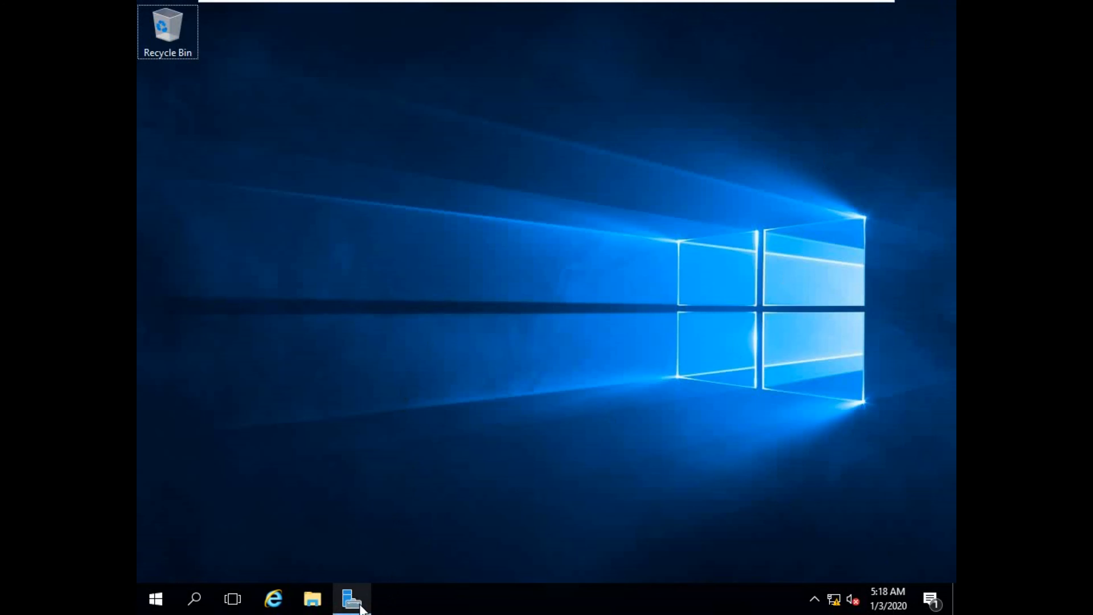
# Shut down server2 from the Start right-click menu, then return to server1 in windowed view.
pyautogui.click(353, 599)
pyautogui.rightClick(143, 610)
pyautogui.moveTo(266, 568)
pyautogui.click(387, 534)
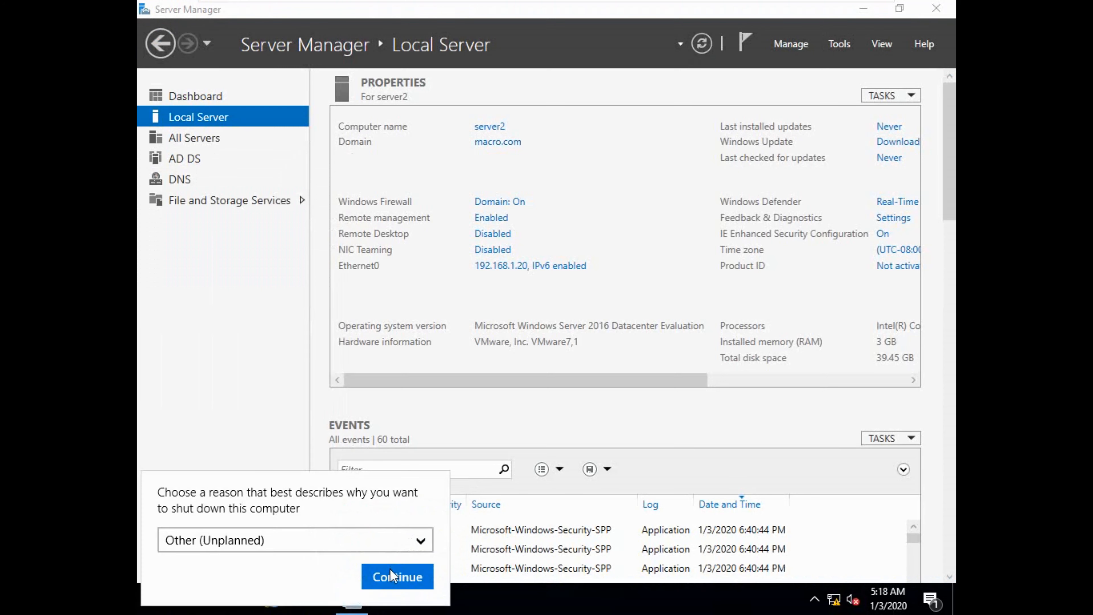
pyautogui.click(392, 575)
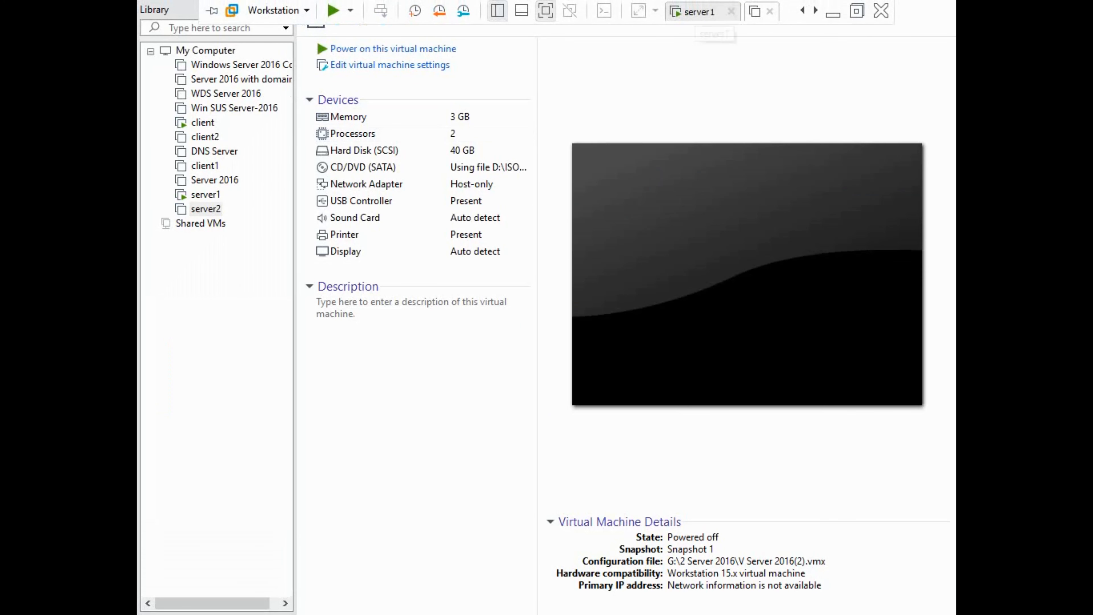
pyautogui.click(699, 12)
pyautogui.click(857, 11)
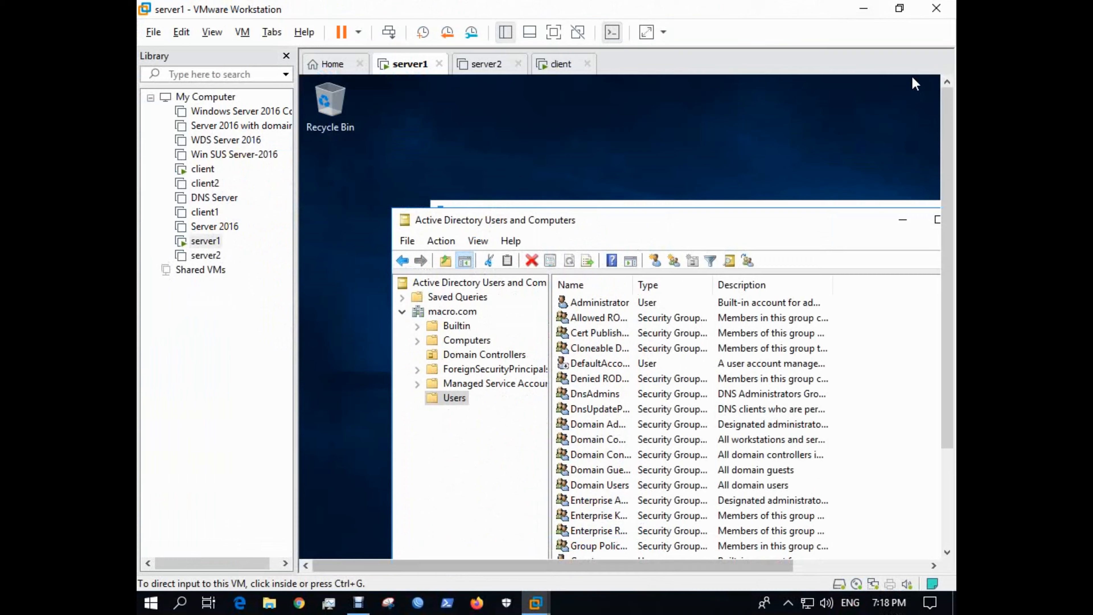